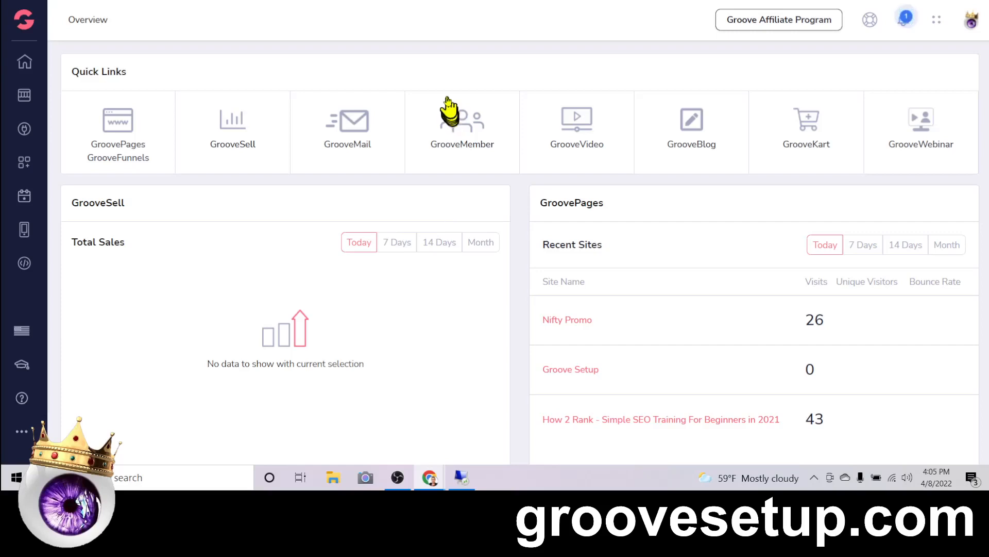
# Create a new GroovePages site named Example from the Event Registration Landing Page single-page template
pyautogui.click(132, 124)
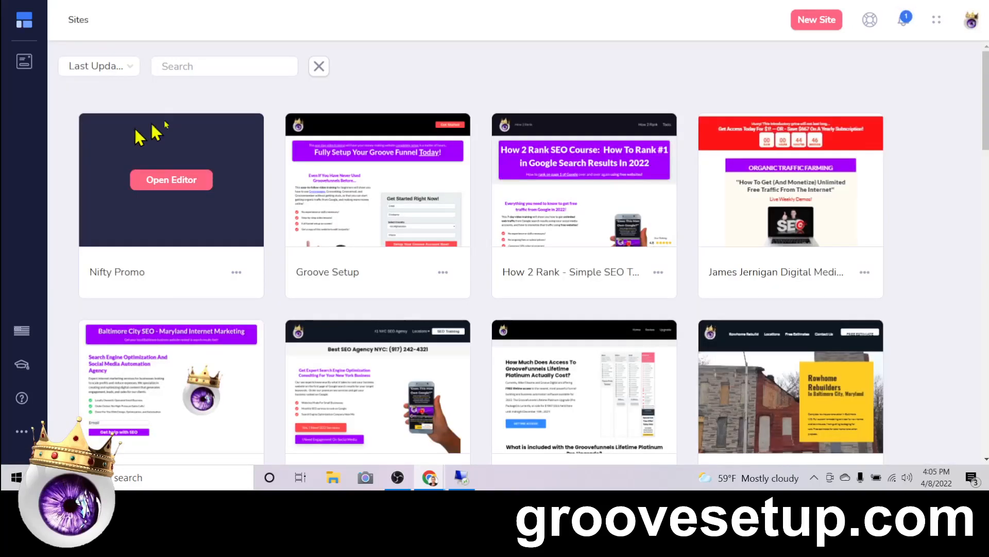
pyautogui.click(817, 26)
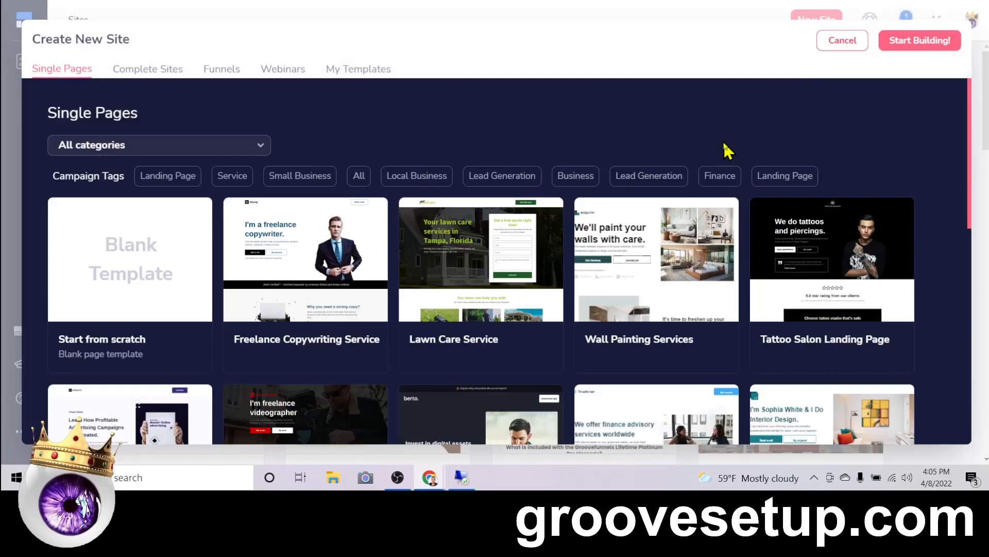
pyautogui.scroll(-5, 720, 153)
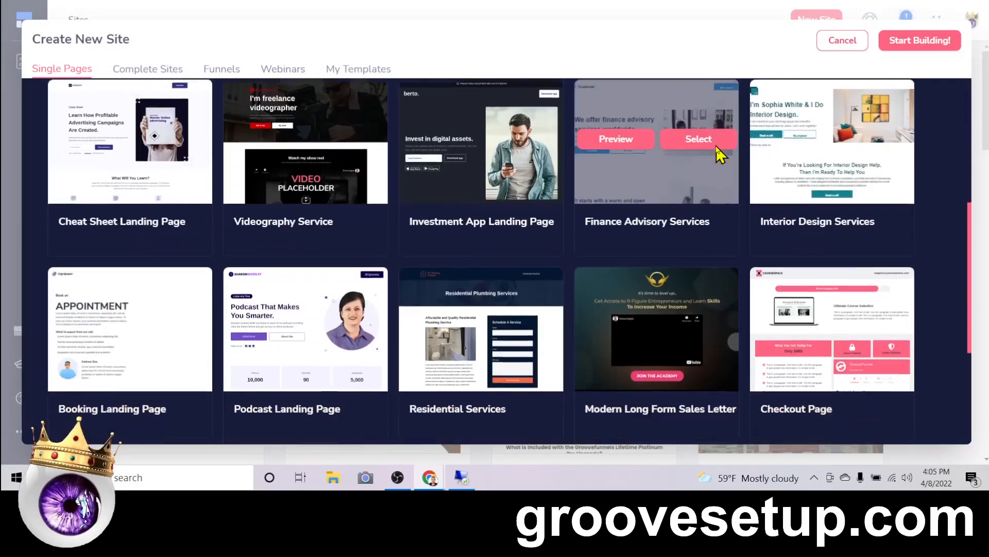
pyautogui.scroll(-12, 702, 157)
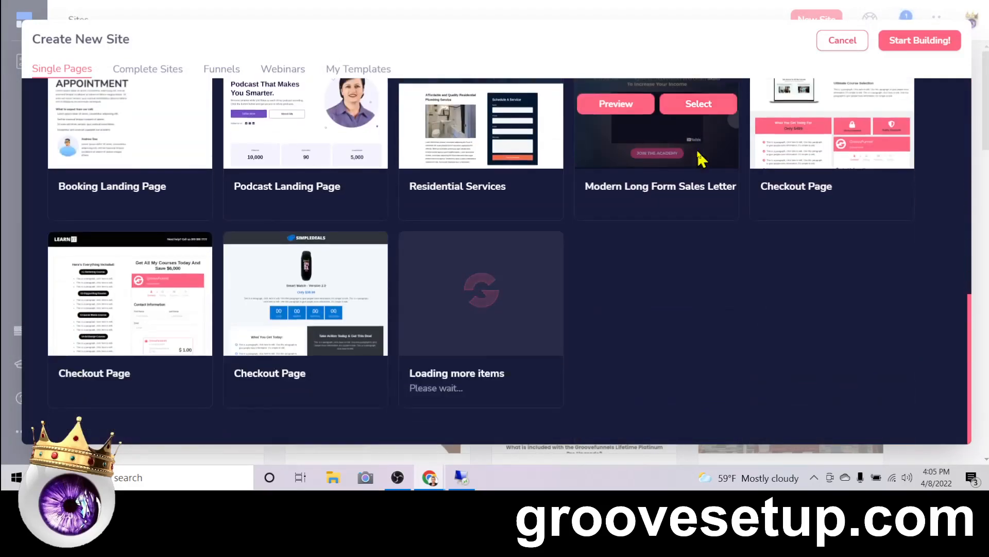
pyautogui.scroll(-10, 704, 161)
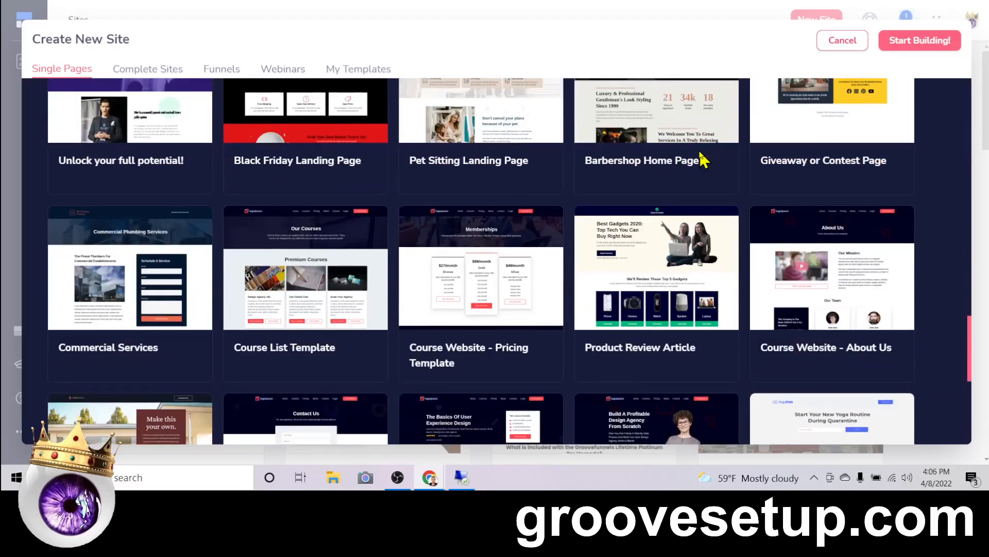
pyautogui.scroll(-13, 703, 160)
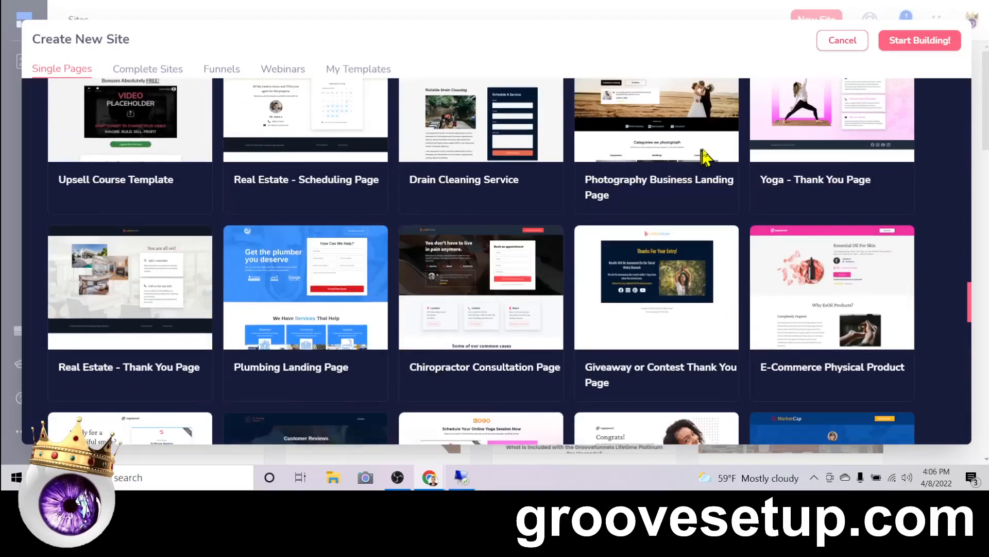
pyautogui.scroll(2, 718, 181)
pyautogui.scroll(6, 719, 180)
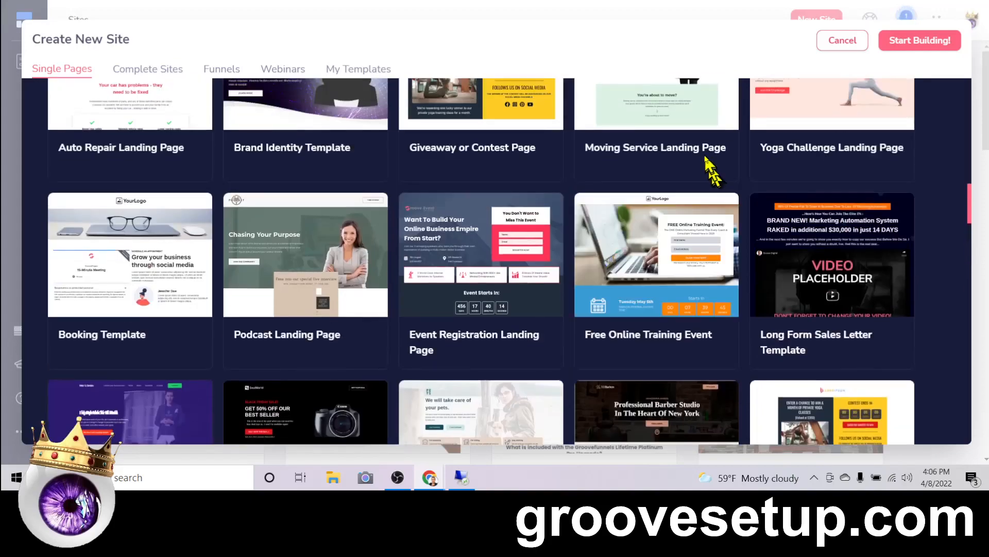
pyautogui.moveTo(465, 242)
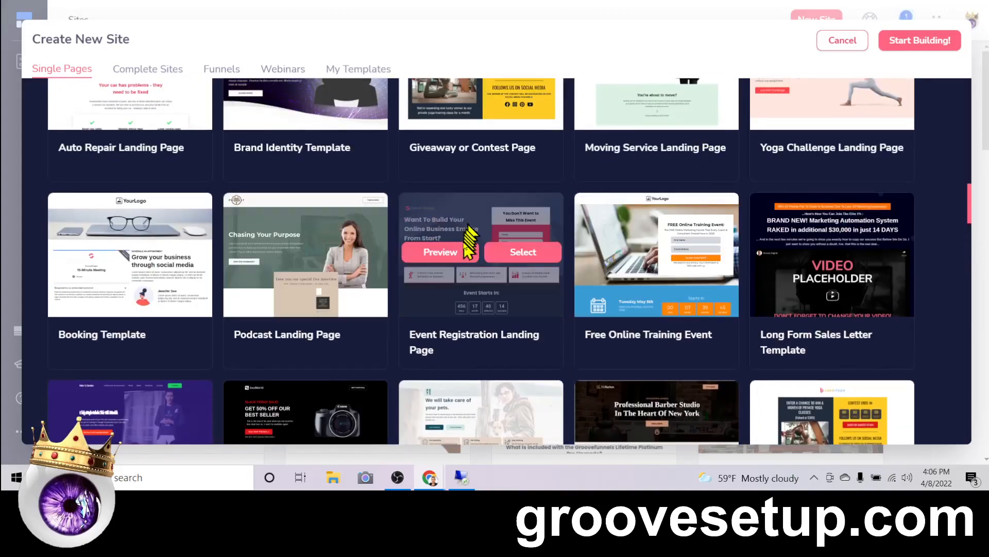
pyautogui.click(510, 252)
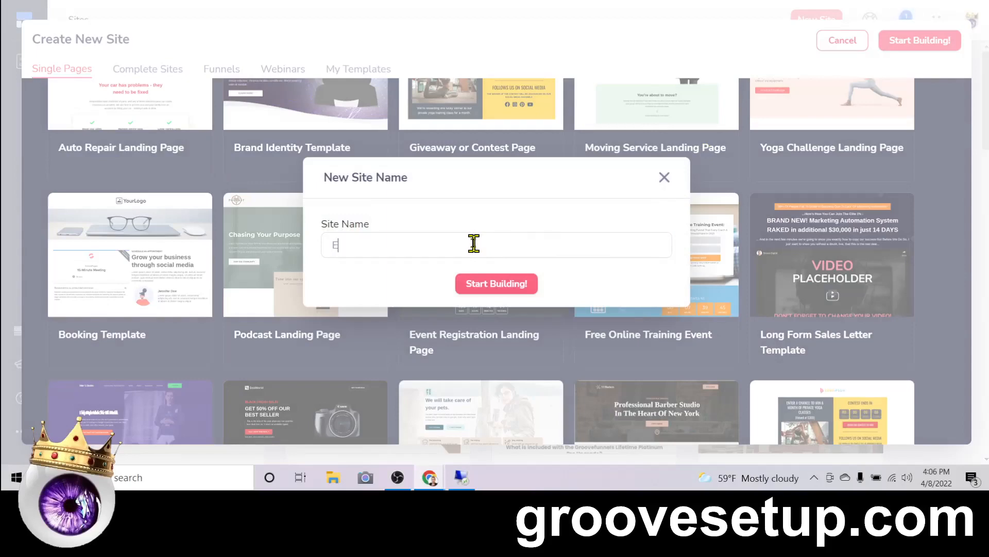
pyautogui.write('Example')
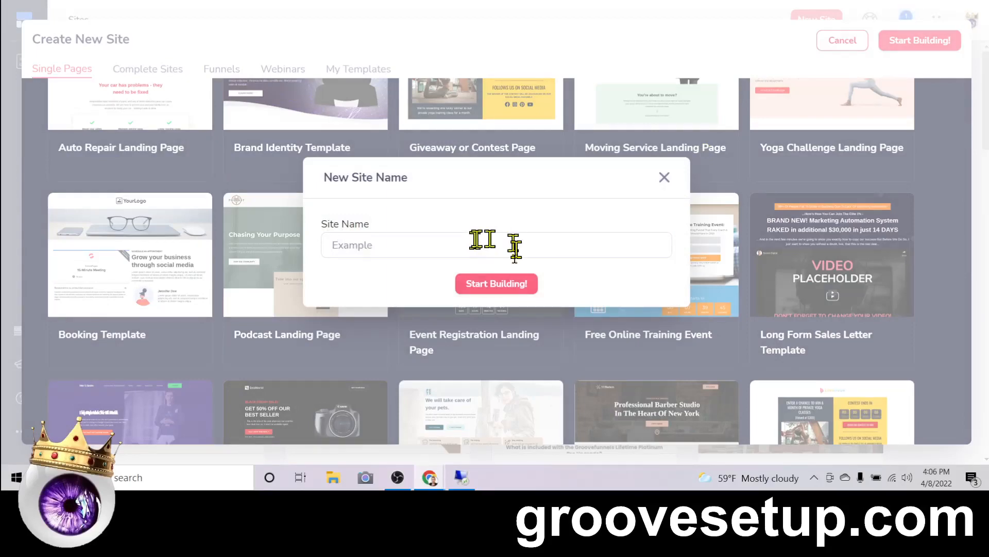
pyautogui.click(496, 284)
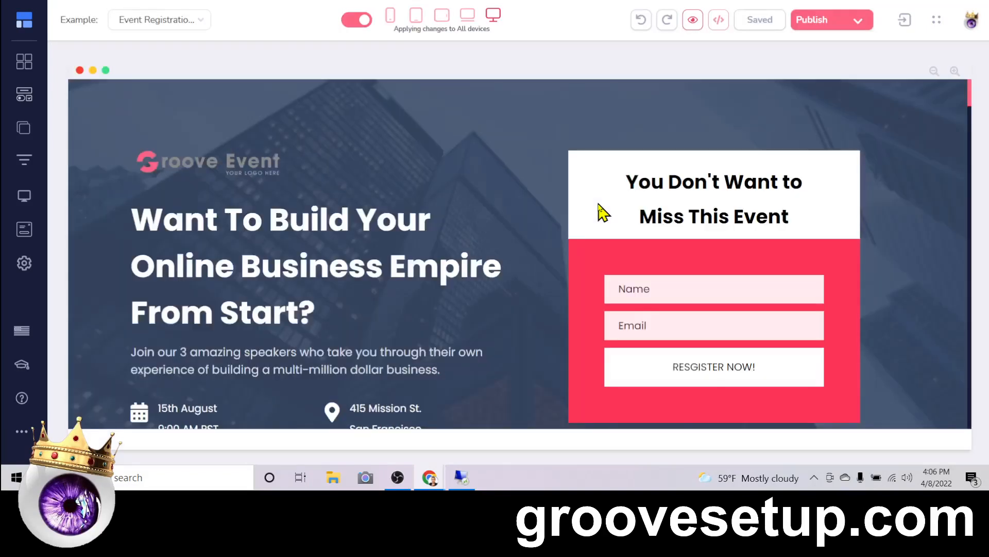
# Delete the Name and Email input fields from the template's pink registration form
pyautogui.scroll(-5, 453, 162)
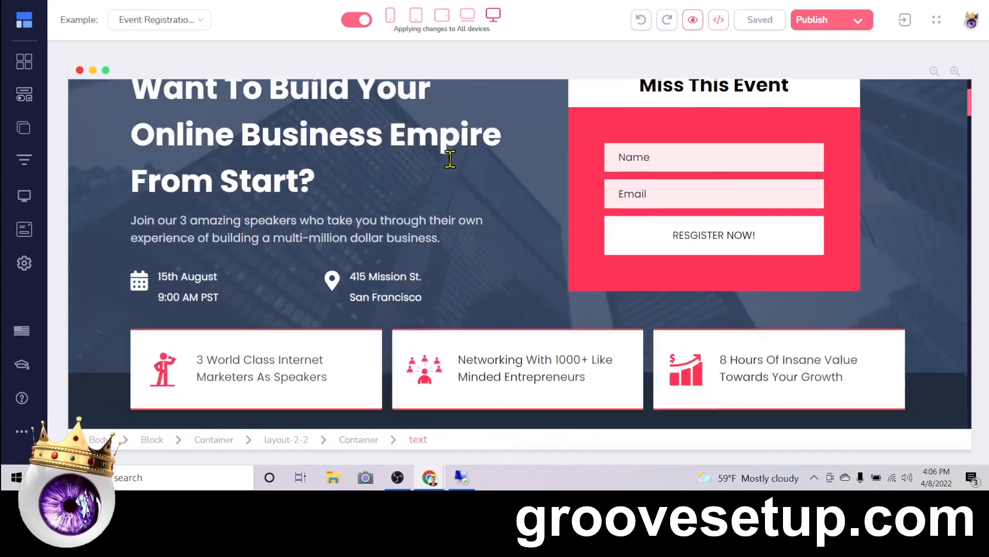
pyautogui.scroll(5, 445, 292)
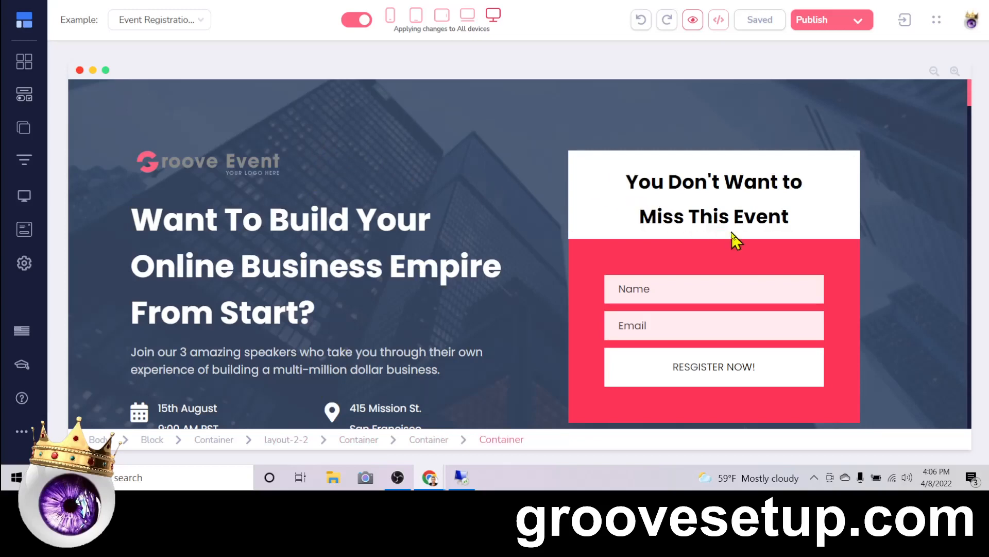
pyautogui.click(818, 310)
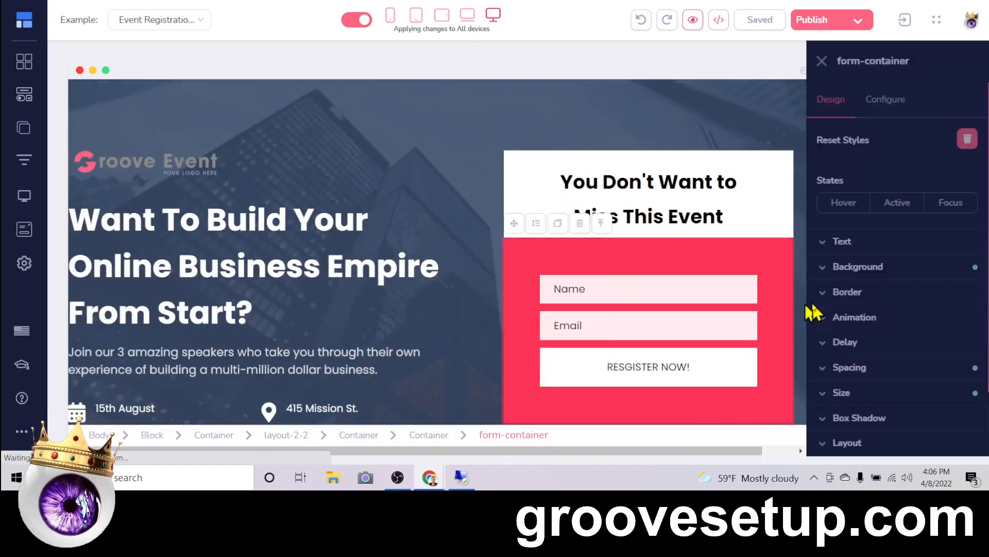
pyautogui.click(587, 289)
pyautogui.click(615, 256)
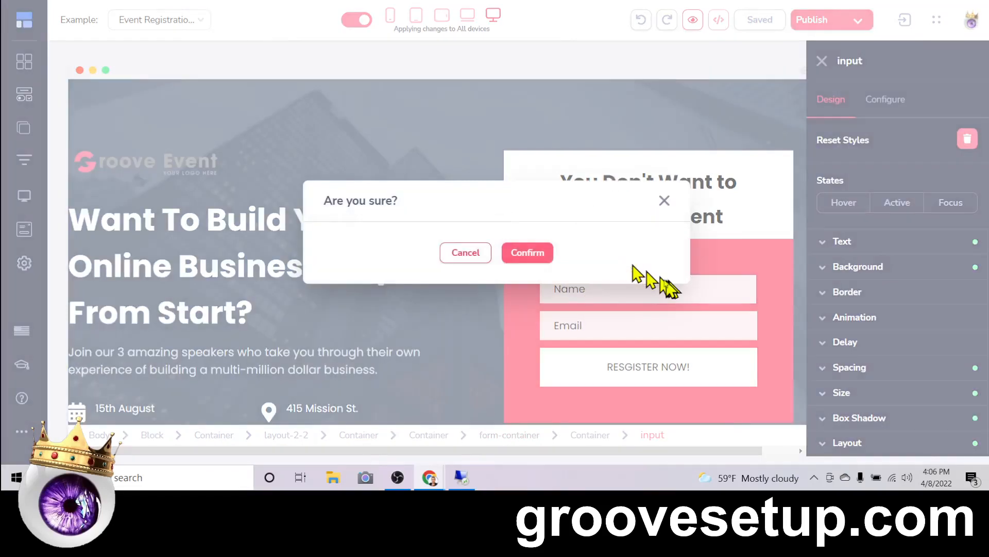
pyautogui.click(547, 257)
pyautogui.click(654, 288)
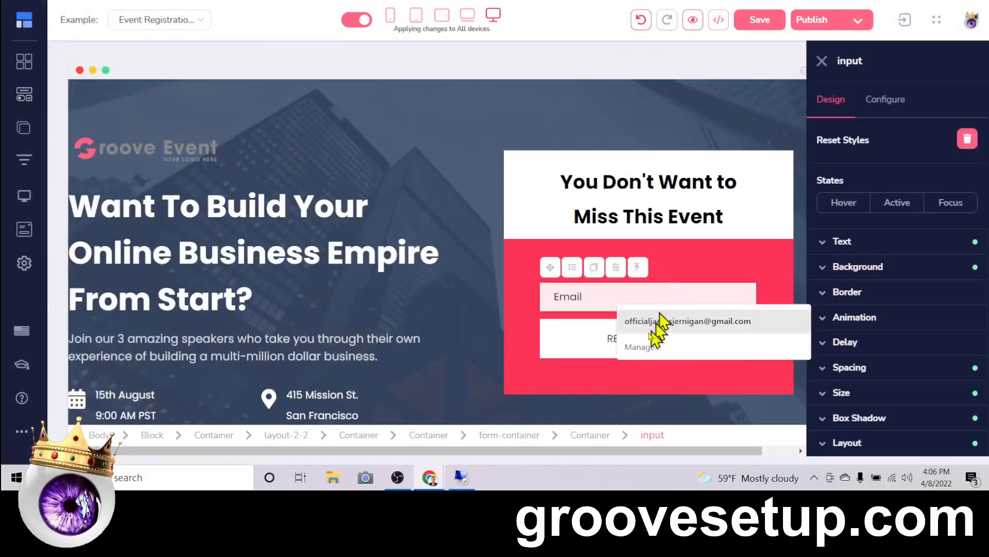
pyautogui.click(616, 266)
pyautogui.click(525, 252)
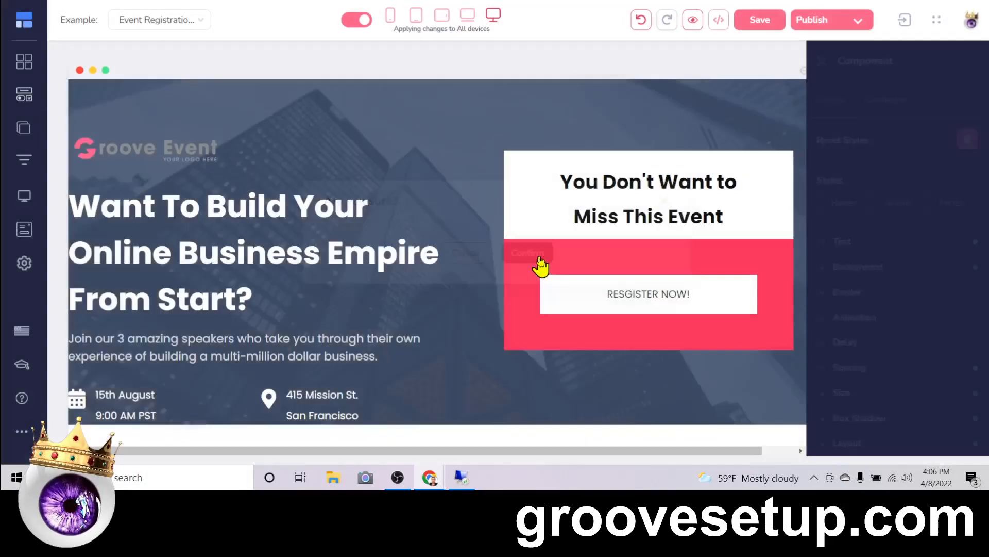
# Delete the registration submit button so the form container is left empty
pyautogui.click(681, 297)
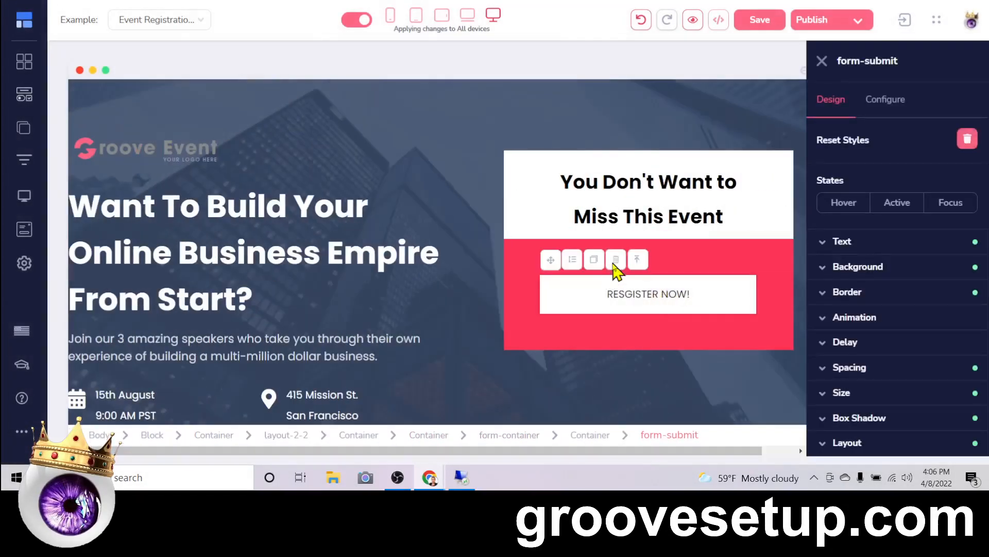
pyautogui.click(614, 257)
pyautogui.click(506, 253)
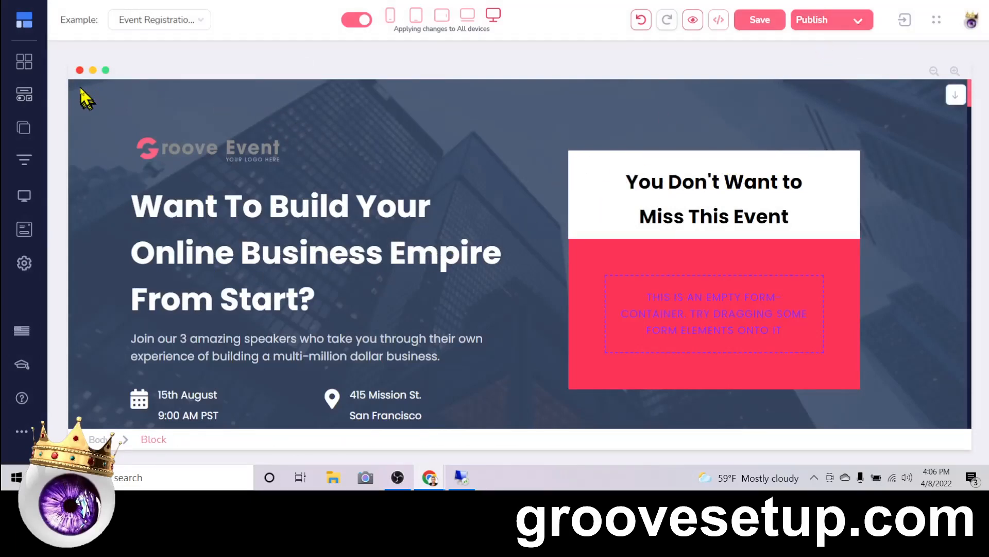
# Open GrooveMail in a new browser tab and switch to it, keeping the page editor open
pyautogui.click(31, 21)
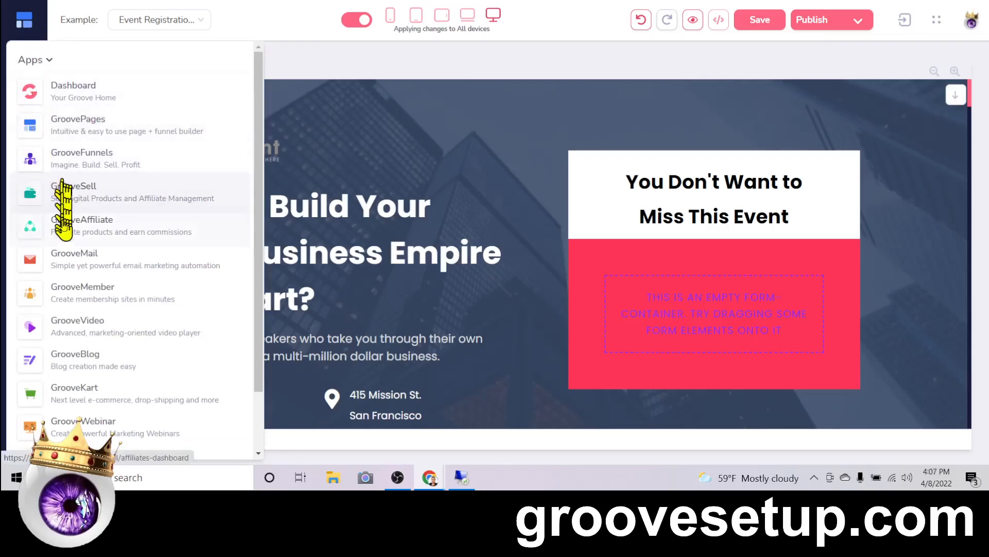
pyautogui.rightClick(68, 261)
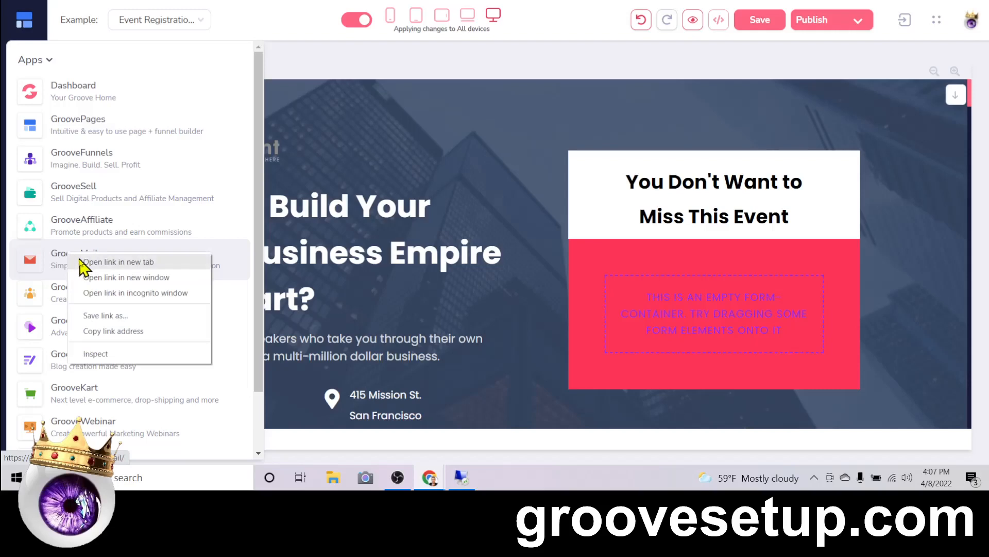
pyautogui.click(81, 262)
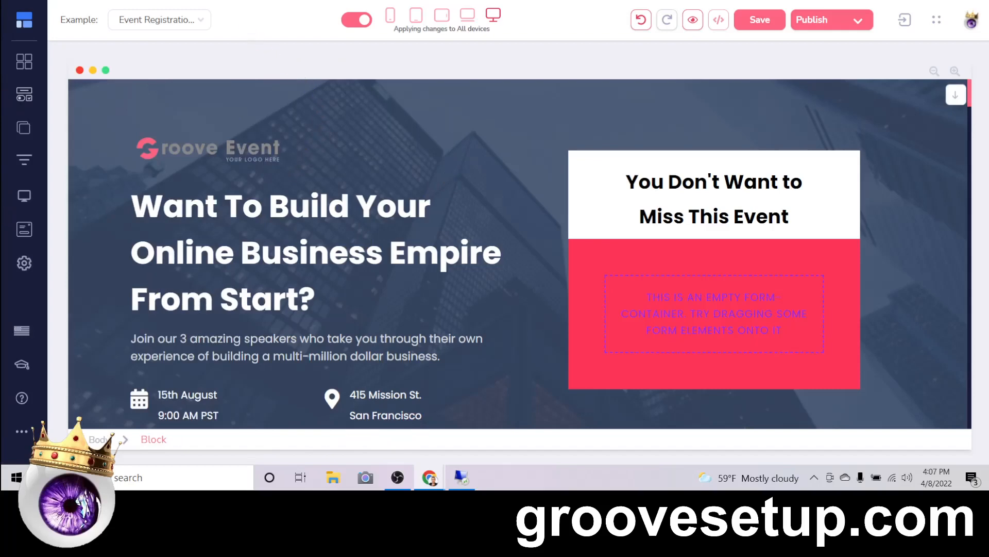
pyautogui.hotkey('ctrl', 'Tab')
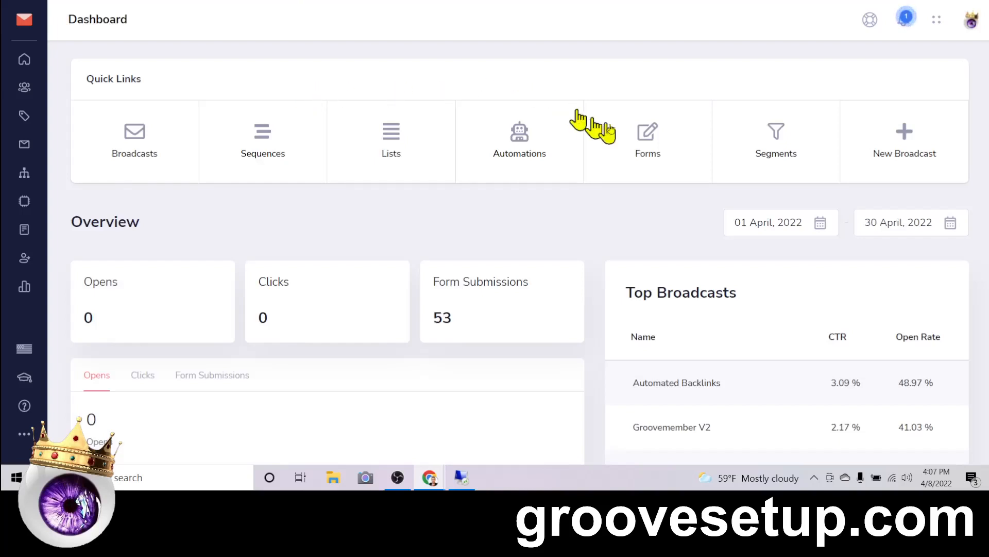
# Create a new GrooveMail form named Example
pyautogui.click(646, 146)
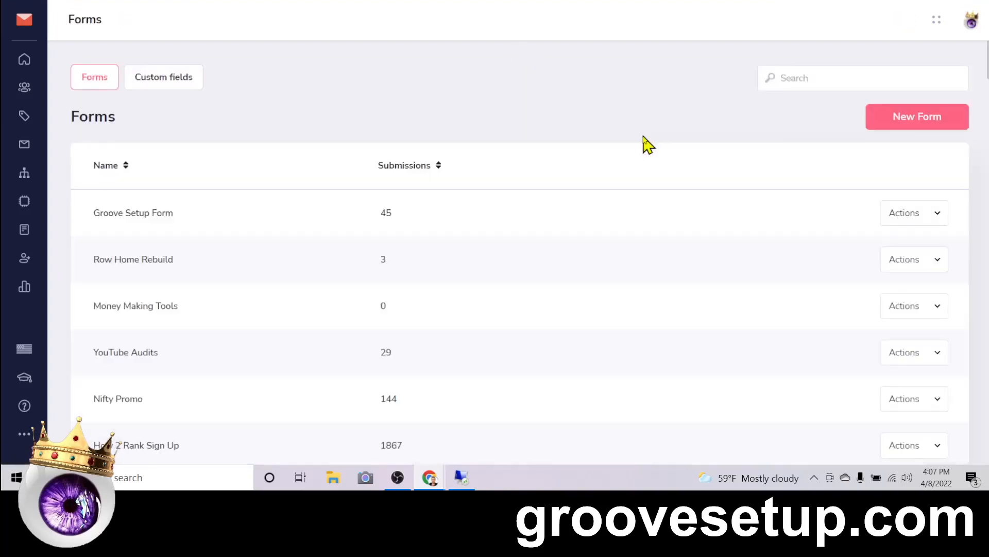
pyautogui.click(926, 125)
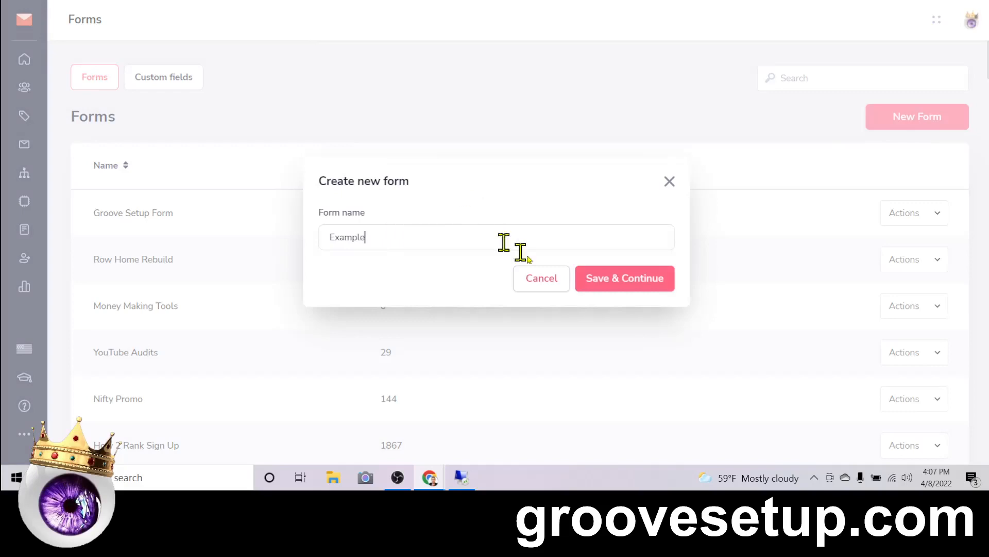
pyautogui.click(641, 278)
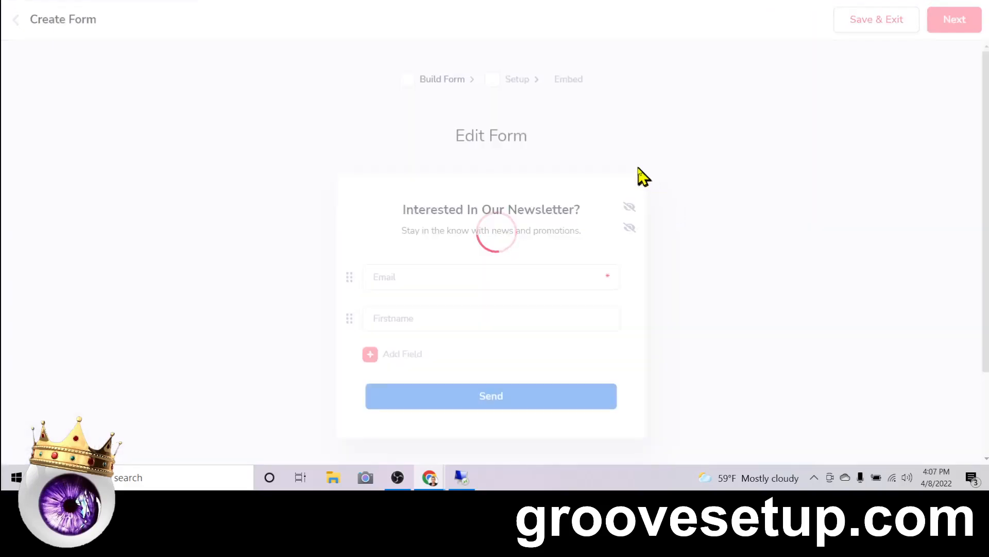
# Change the form's heading to "Sign up to my mailing list" and its subheading to "I wont spam you!"
pyautogui.tripleClick(519, 204)
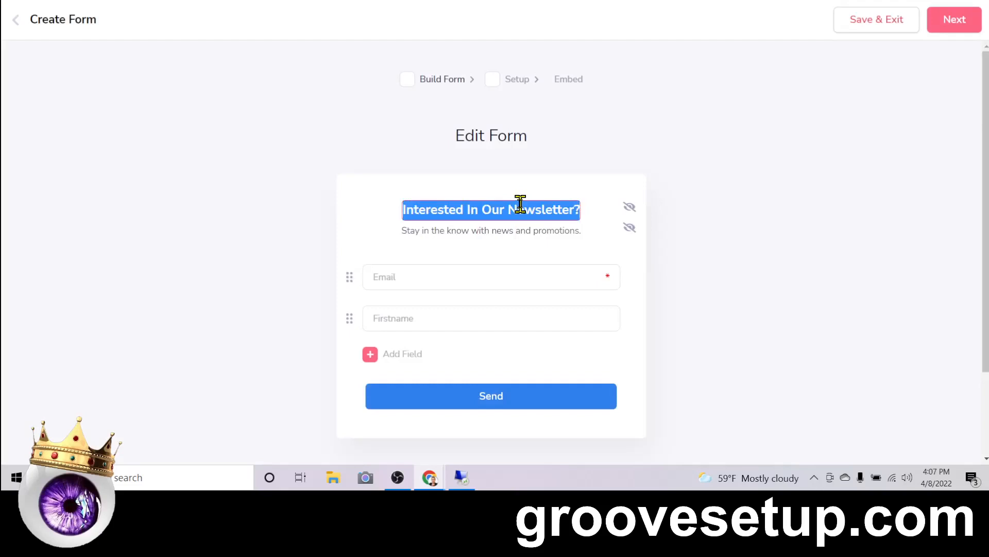
pyautogui.write('Sign up to my')
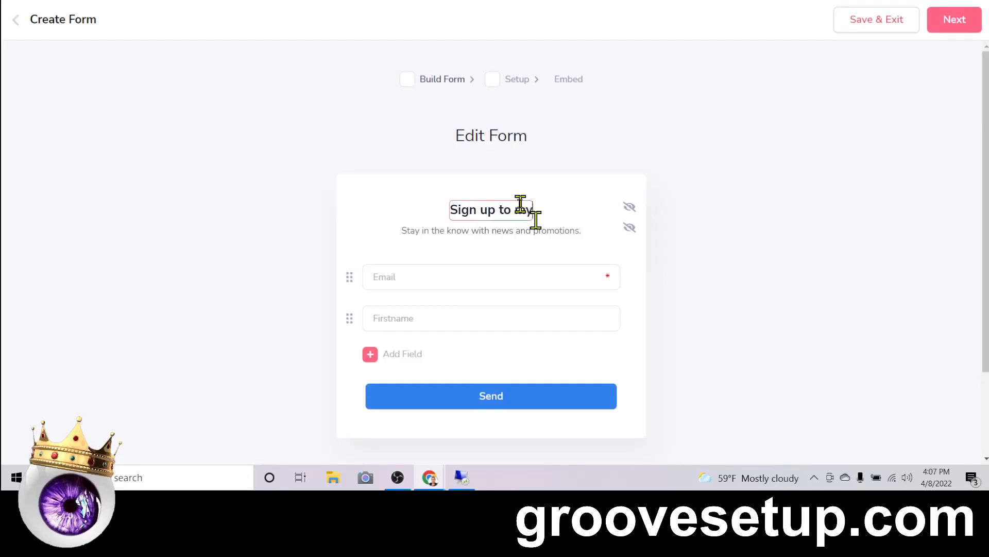
pyautogui.write(' emailing list')
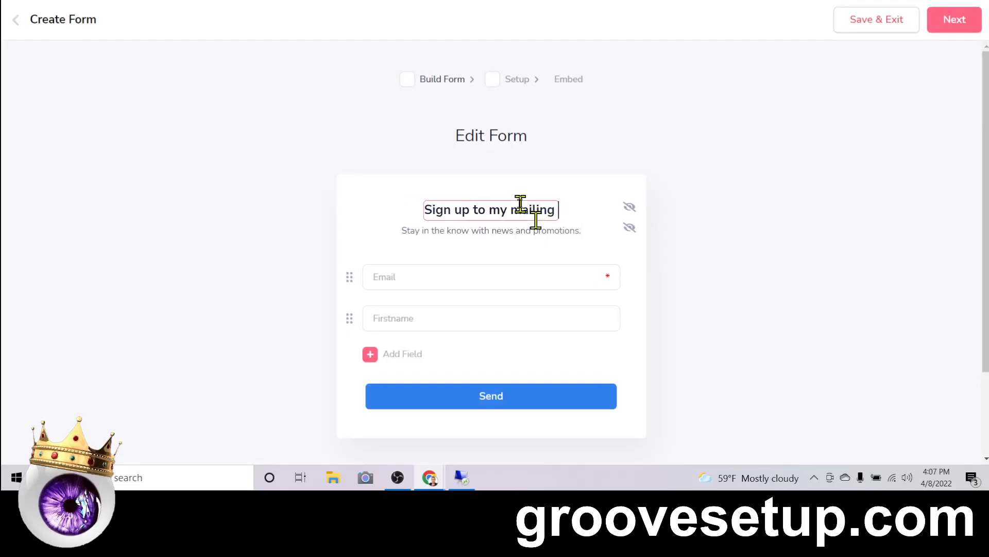
pyautogui.click(524, 230)
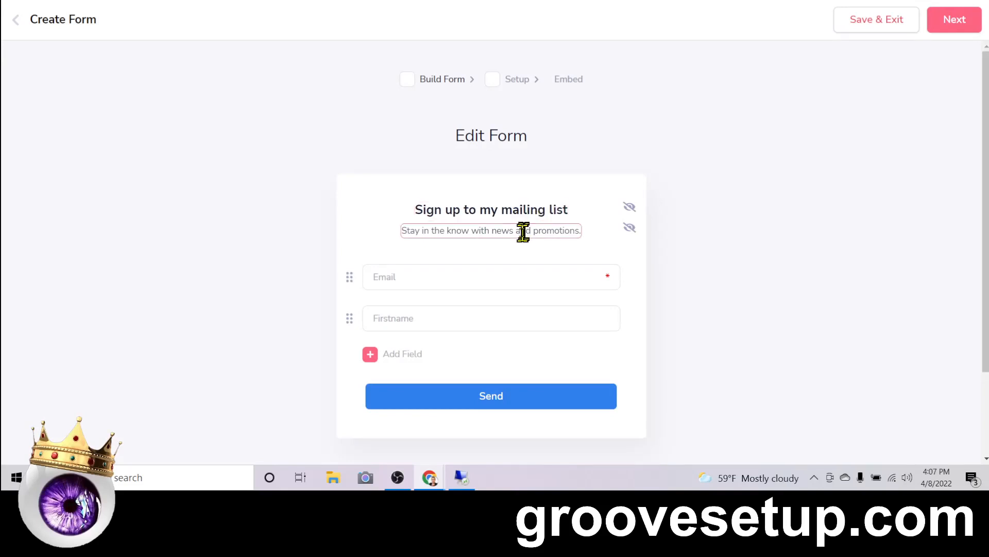
pyautogui.tripleClick(521, 232)
pyautogui.write('I wont')
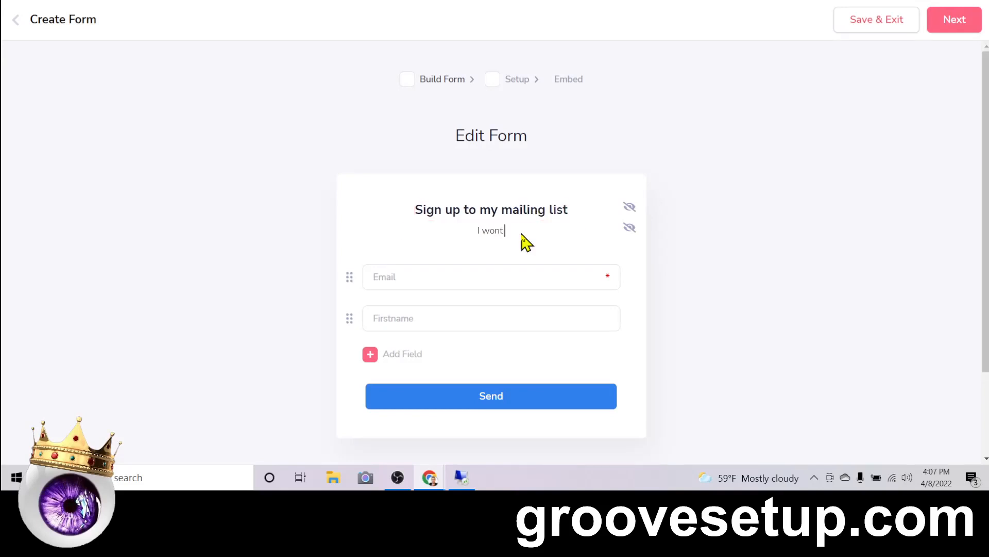
pyautogui.write(' spam you!')
# Add a field of the standard State type below Firstname in the form and save it
pyautogui.click(473, 279)
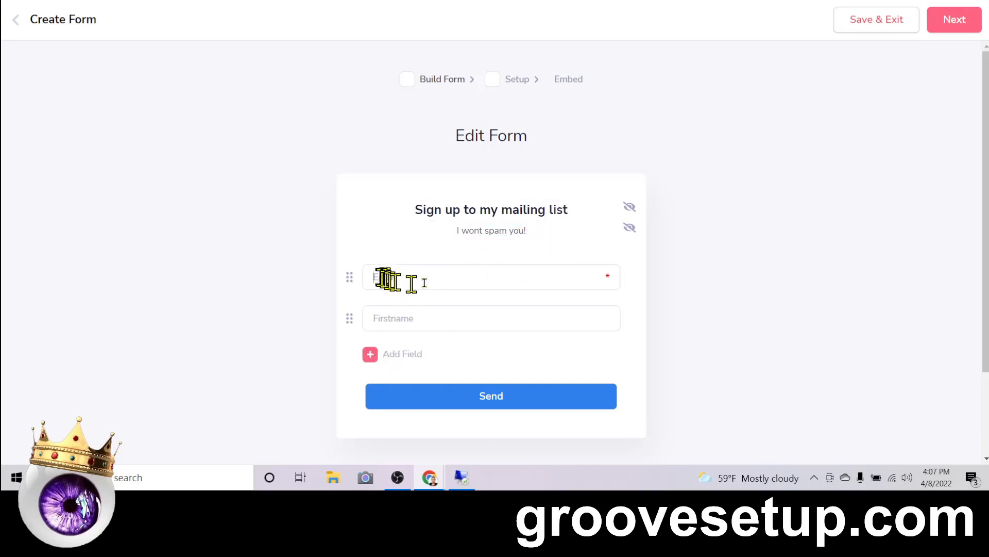
pyautogui.click(384, 354)
pyautogui.scroll(-3, 546, 289)
pyautogui.click(465, 283)
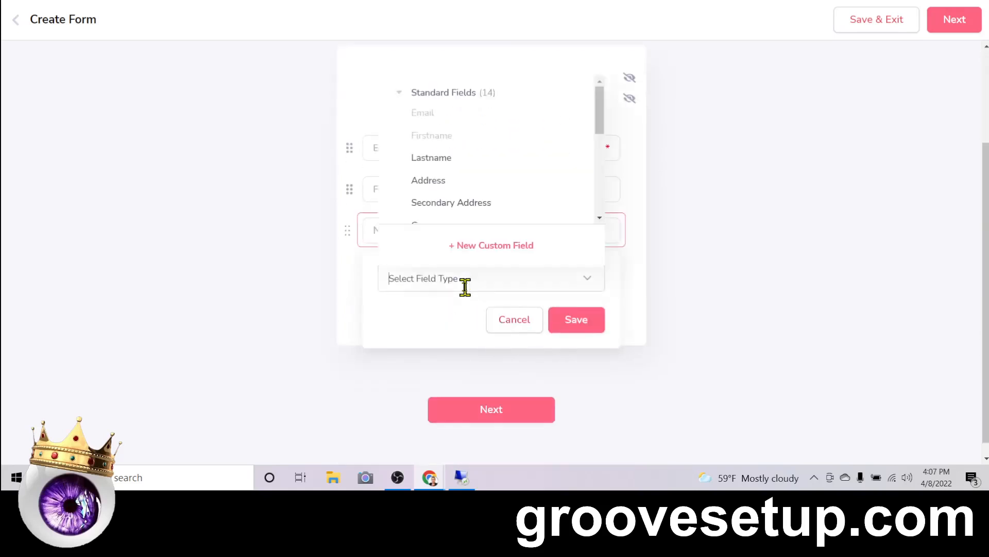
pyautogui.scroll(-3, 484, 191)
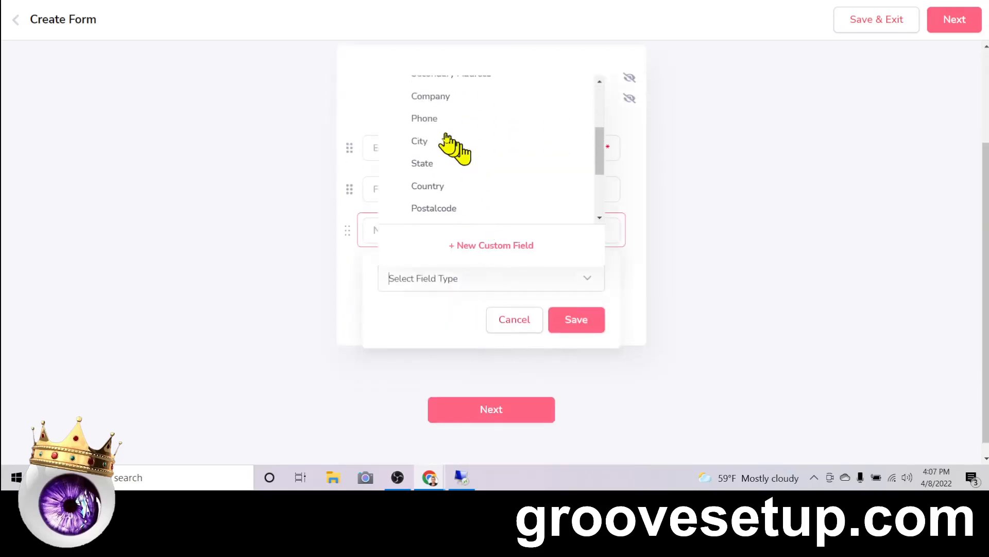
pyautogui.click(423, 163)
pyautogui.click(587, 324)
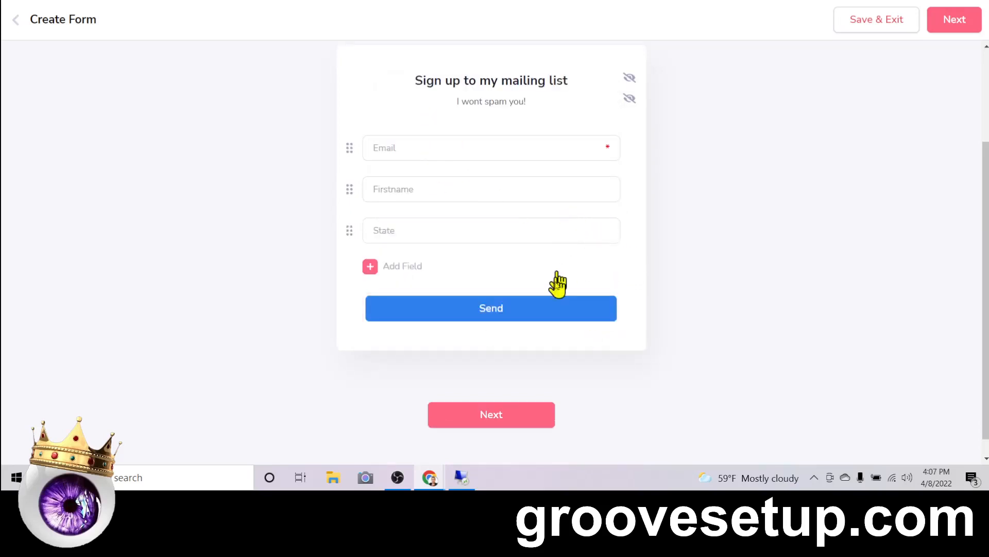
# Check the form's Send button and layout, and continue to the form setup stage
pyautogui.click(557, 302)
pyautogui.scroll(-1, 447, 276)
pyautogui.scroll(3, 618, 286)
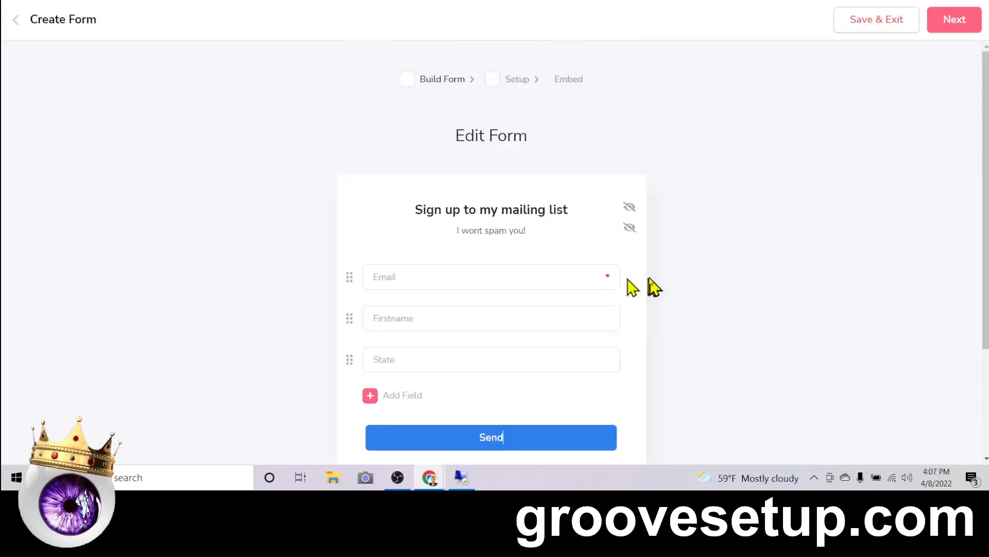
pyautogui.scroll(-1, 558, 138)
pyautogui.scroll(-3, 565, 257)
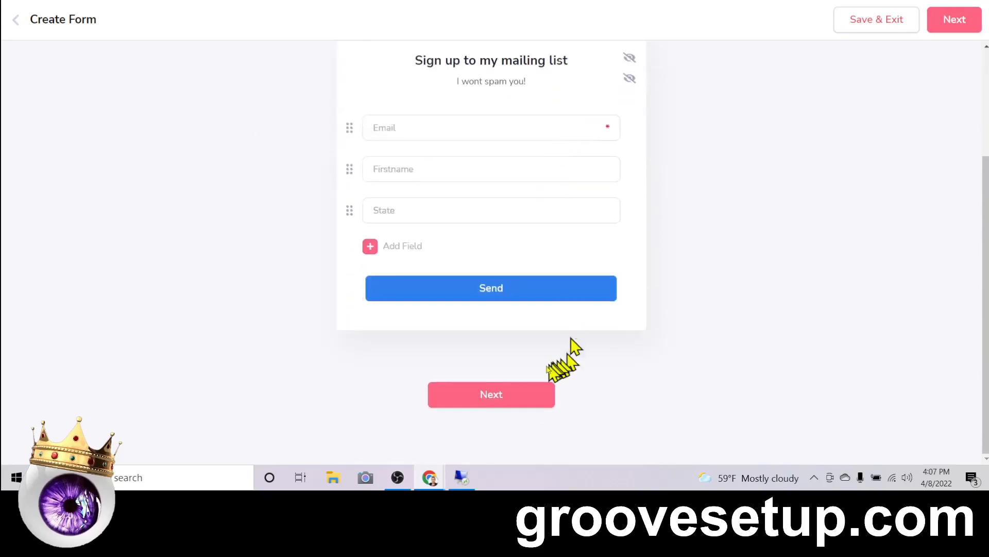
pyautogui.click(537, 403)
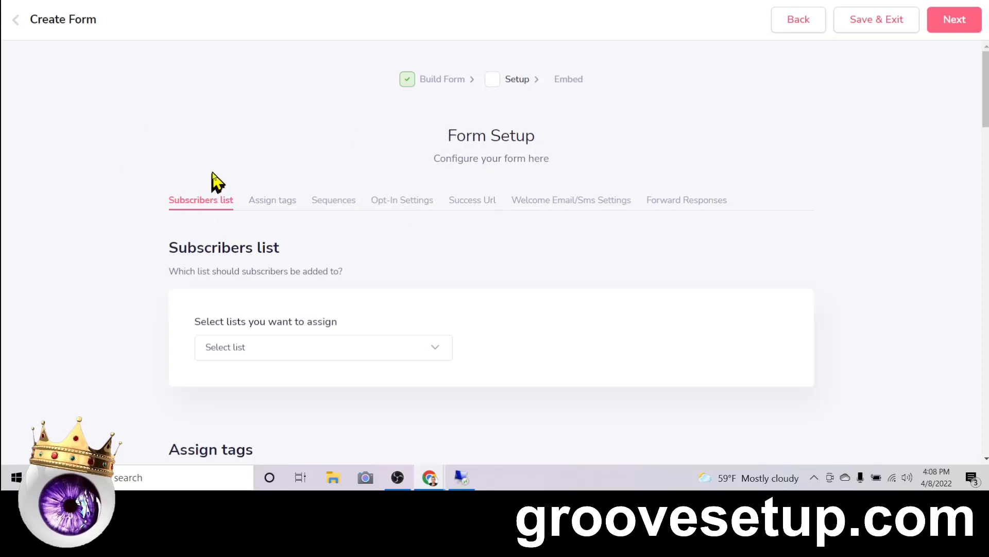
# Examine the subscriber lists that can be assigned to the form without selecting one
pyautogui.scroll(-1, 304, 185)
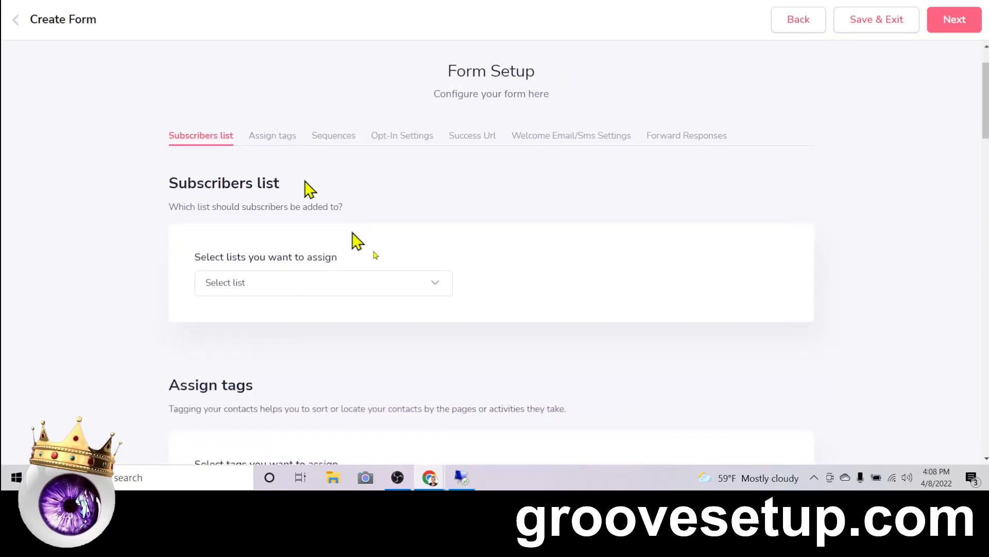
pyautogui.click(385, 282)
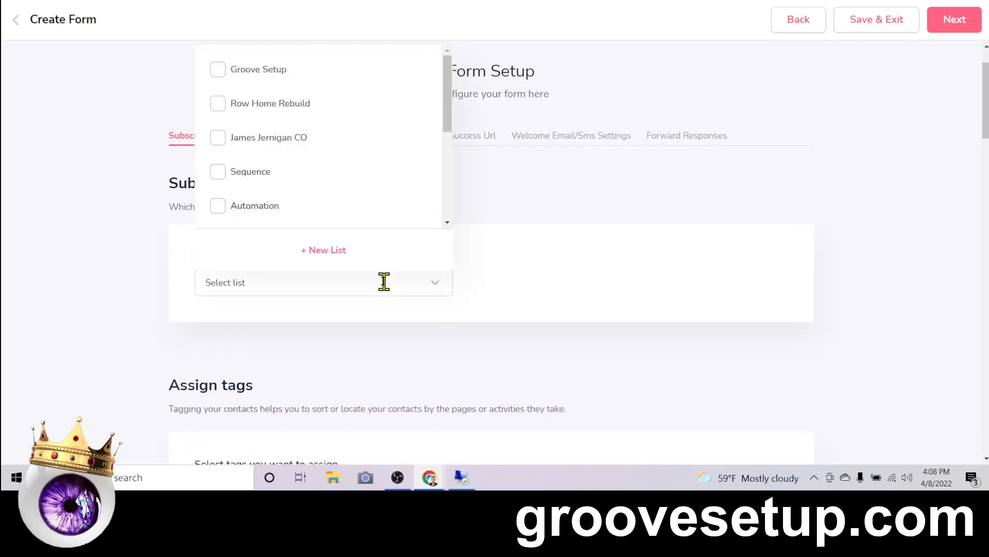
pyautogui.click(495, 285)
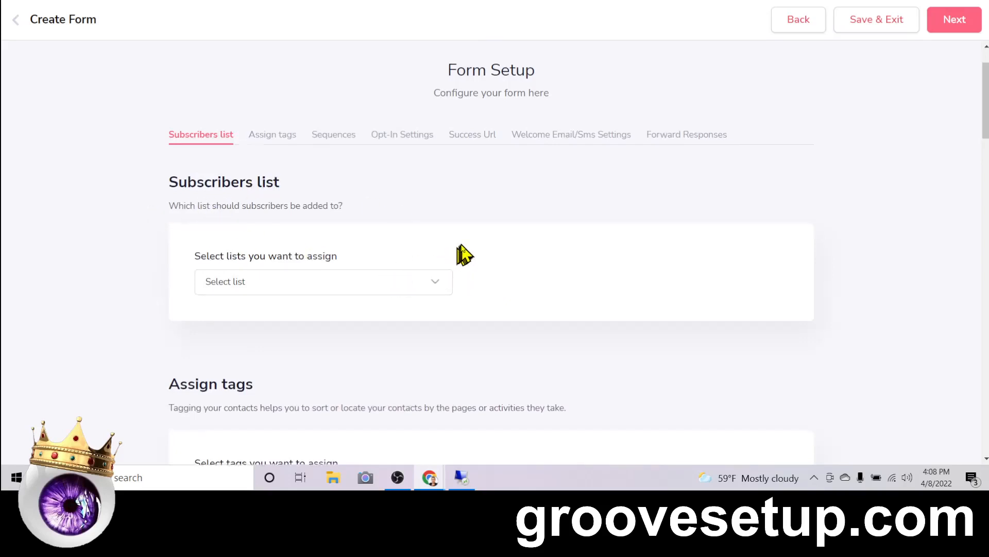
pyautogui.scroll(-4, 464, 253)
pyautogui.scroll(3, 453, 247)
pyautogui.click(415, 225)
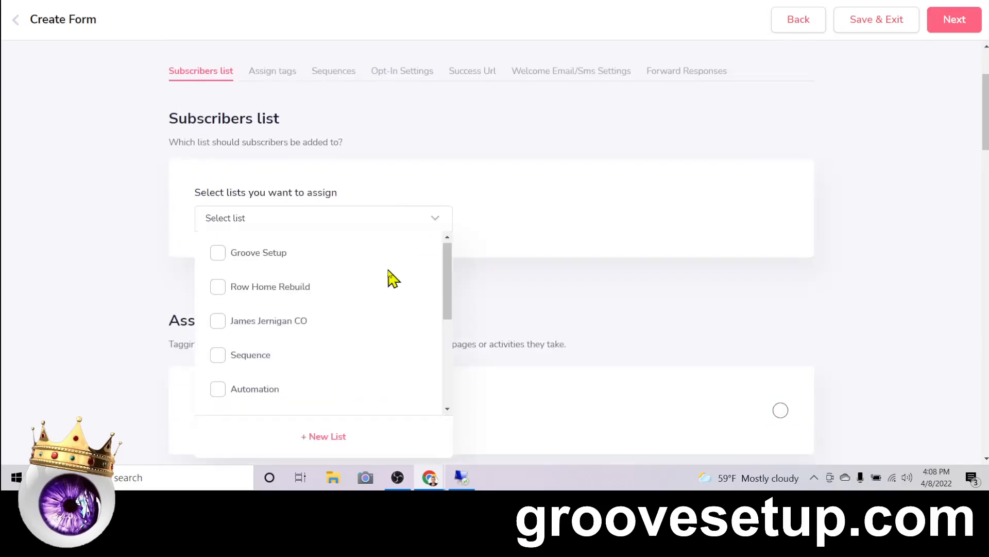
pyautogui.scroll(-5, 387, 277)
pyautogui.scroll(5, 399, 276)
pyautogui.click(515, 229)
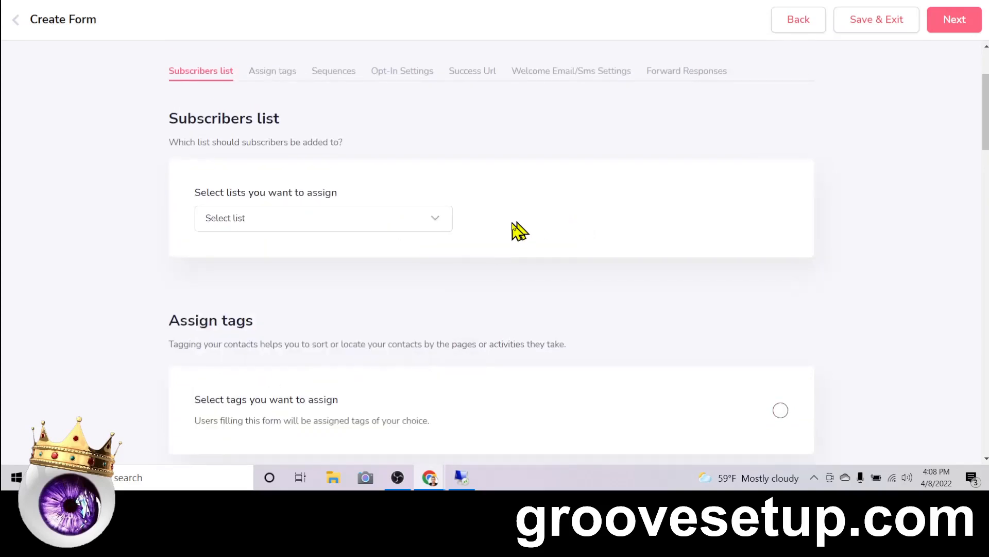
# Turn on tag assignment for the form and assign the Send Tools tag to its subscribers
pyautogui.scroll(-4, 510, 234)
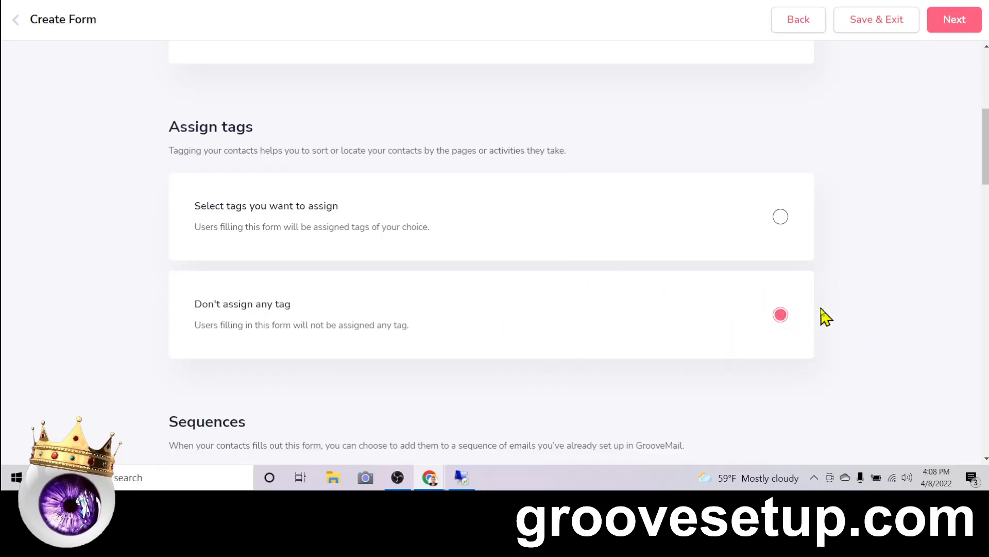
pyautogui.click(780, 218)
pyautogui.click(320, 253)
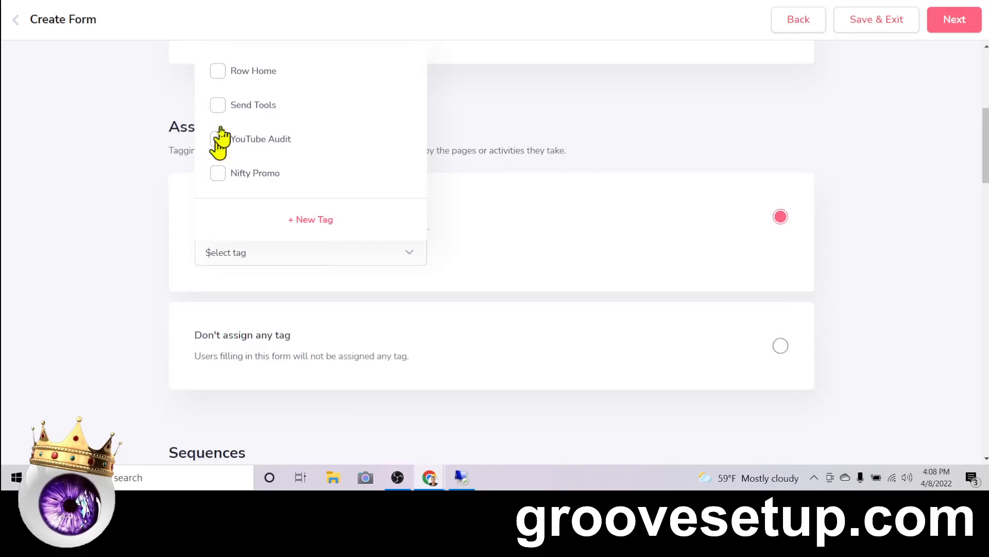
pyautogui.click(217, 106)
pyautogui.click(639, 176)
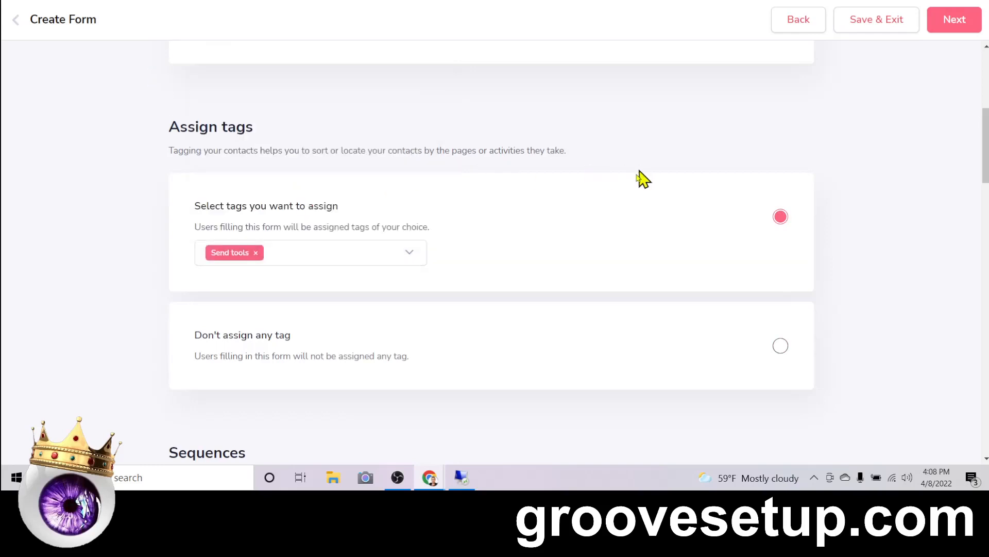
# Try the option to subscribe contacts to a sequence, view the available sequences, and return to Don't subscribe to any sequence
pyautogui.scroll(-3, 696, 185)
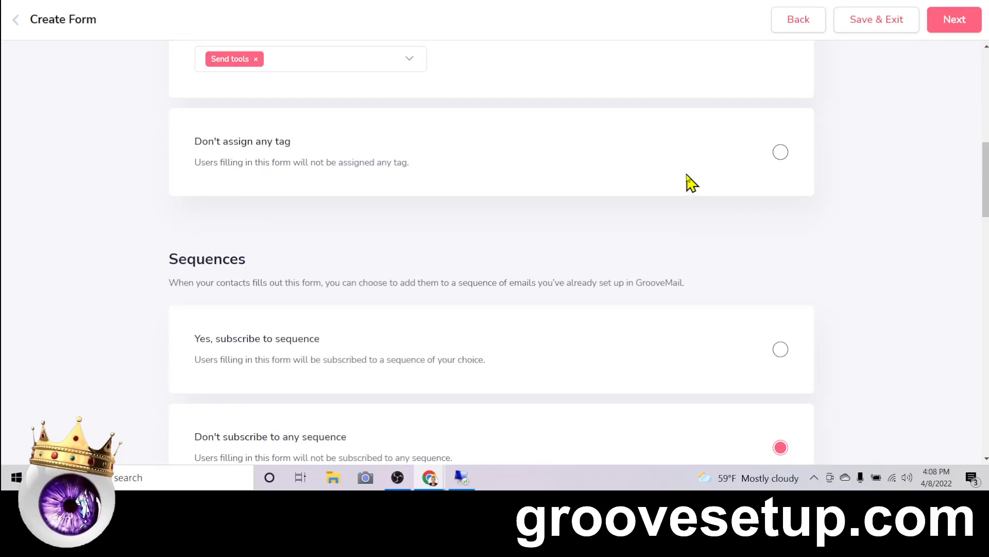
pyautogui.scroll(-2, 762, 204)
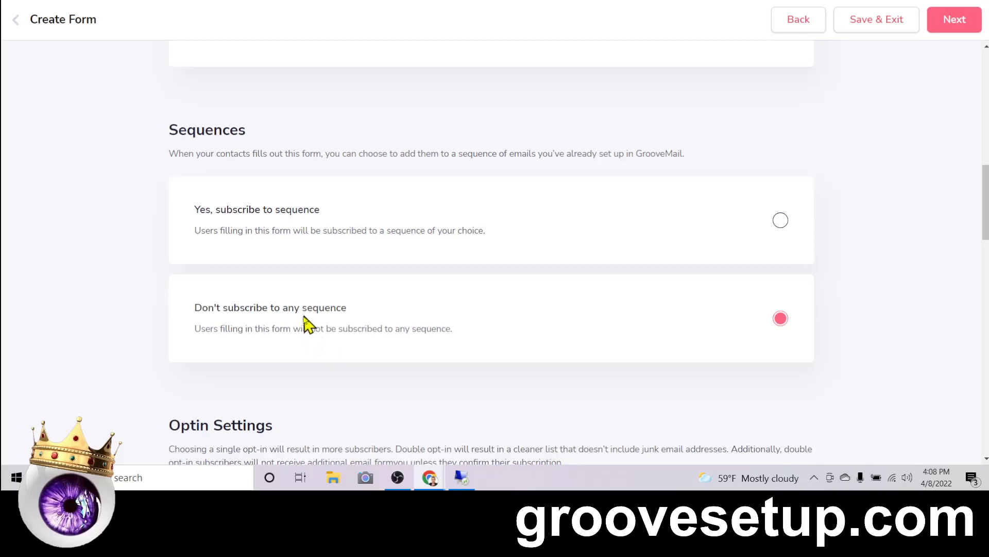
pyautogui.click(720, 239)
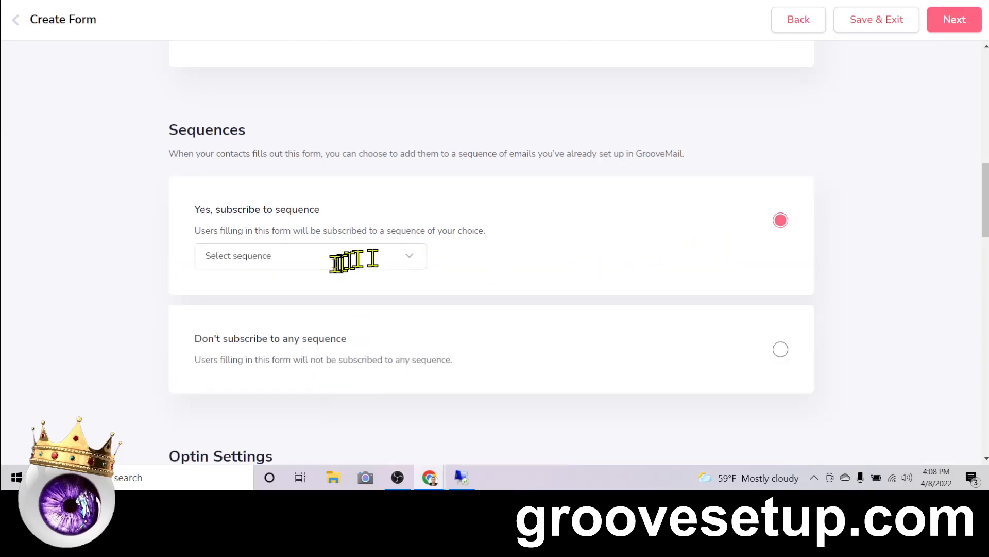
pyautogui.click(337, 260)
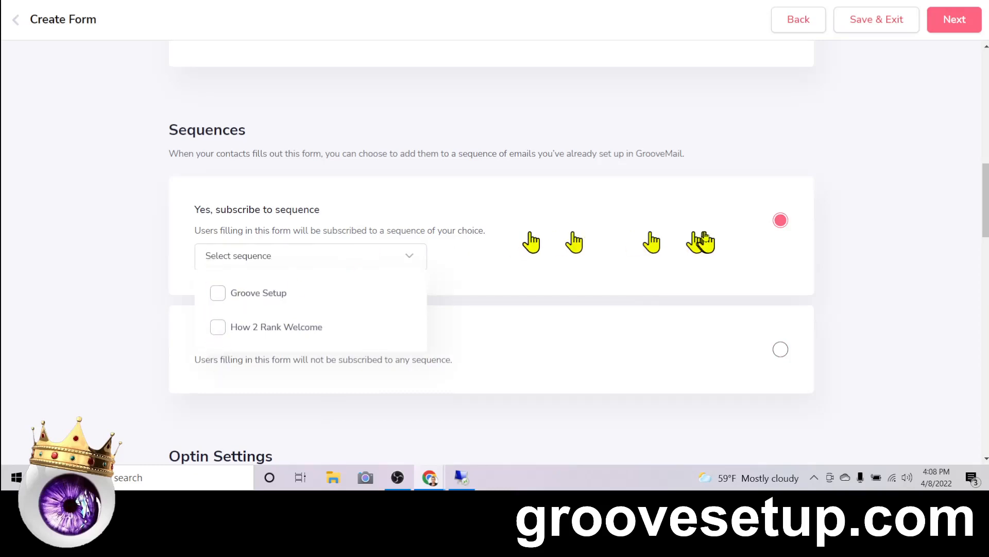
pyautogui.click(854, 273)
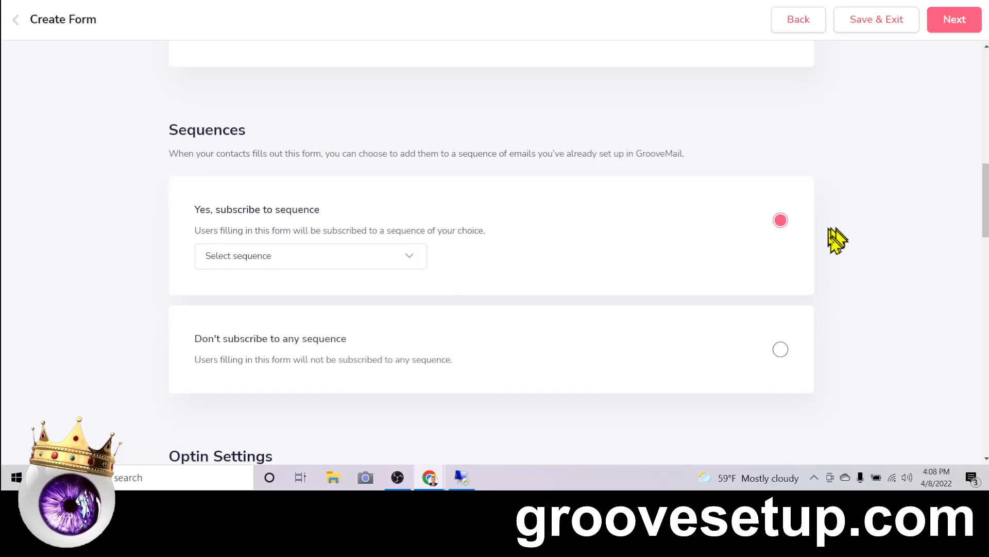
pyautogui.scroll(-3, 829, 251)
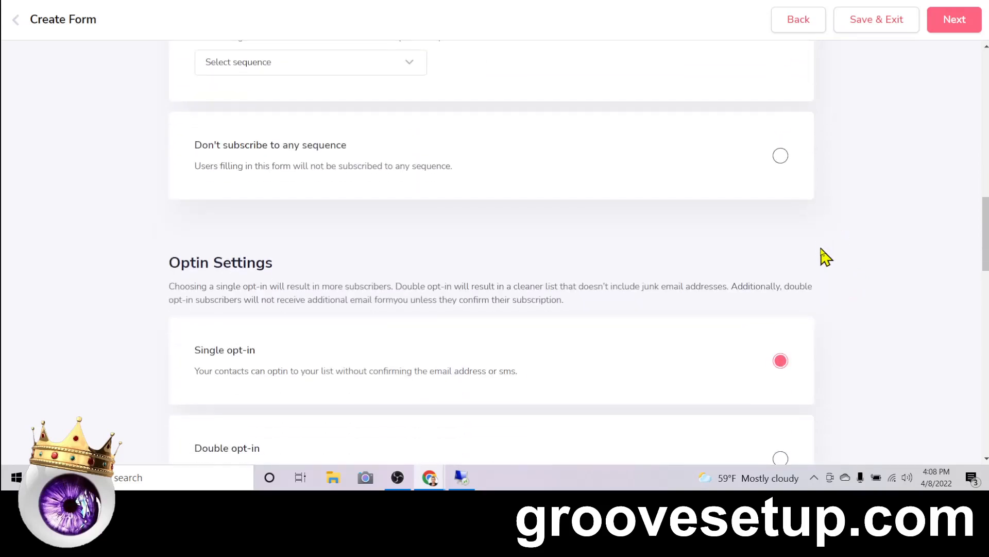
pyautogui.scroll(-1, 826, 257)
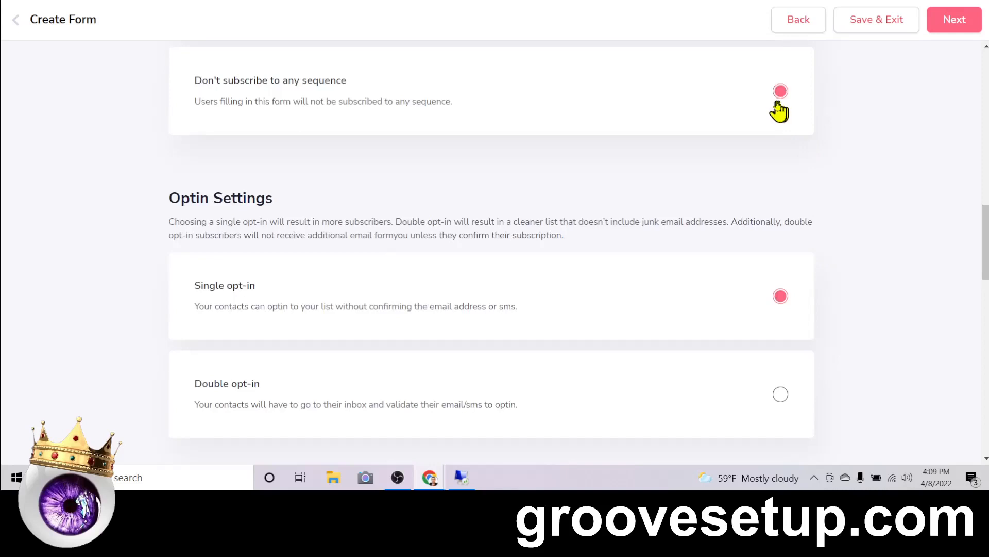
pyautogui.scroll(3, 832, 221)
pyautogui.scroll(-4, 831, 219)
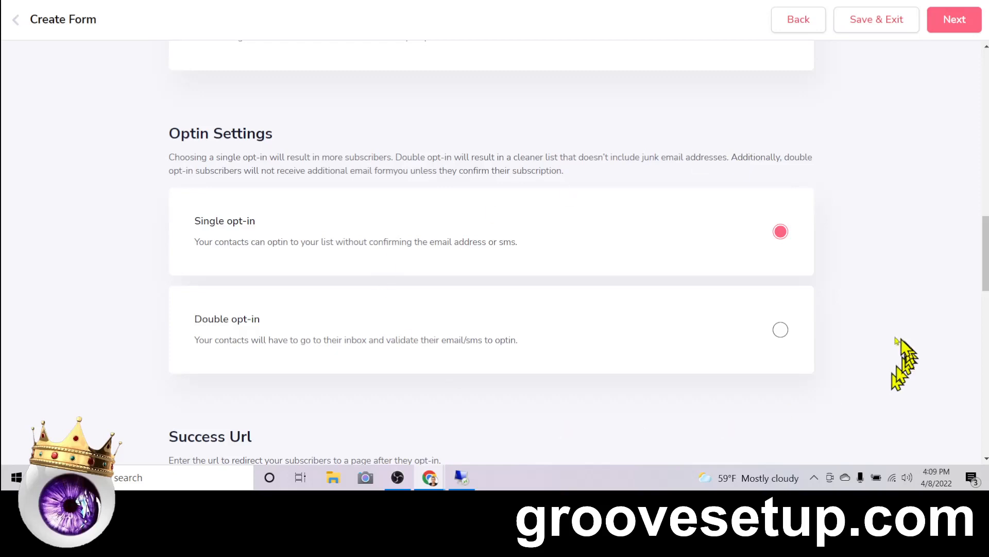
# Try double opt-in, look through its confirmation email settings, and switch the form back to single opt-in
pyautogui.click(781, 330)
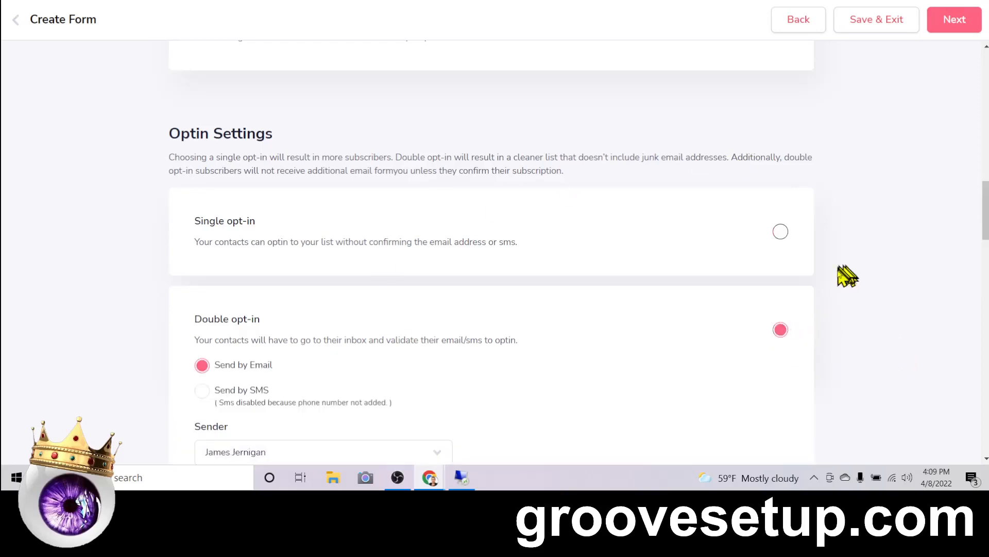
pyautogui.scroll(-2, 844, 281)
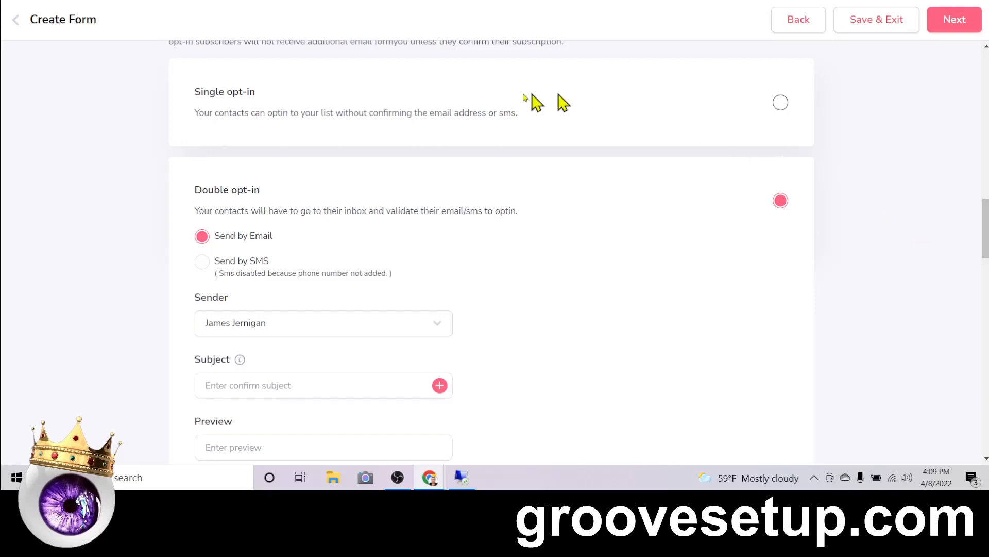
pyautogui.scroll(-3, 236, 212)
pyautogui.click(201, 107)
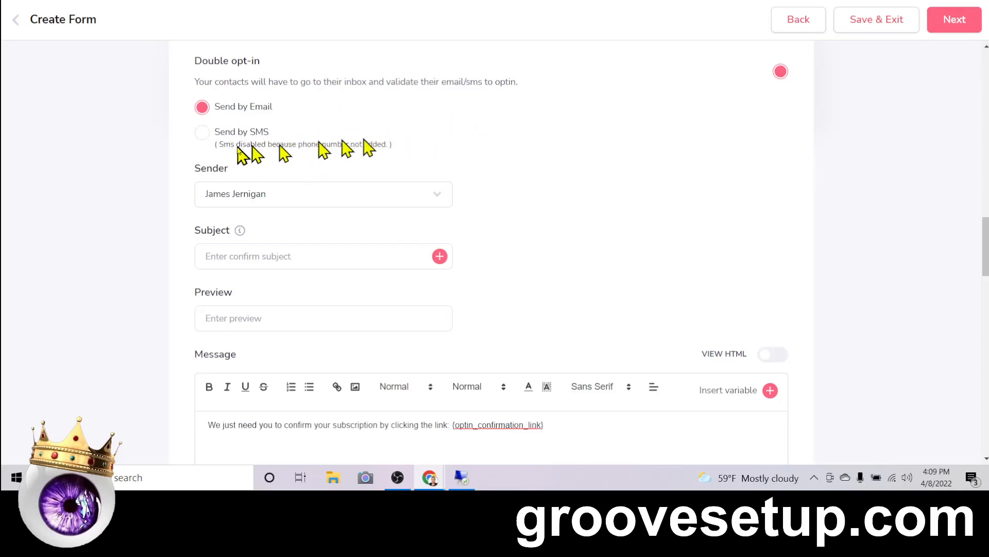
pyautogui.scroll(-2, 477, 150)
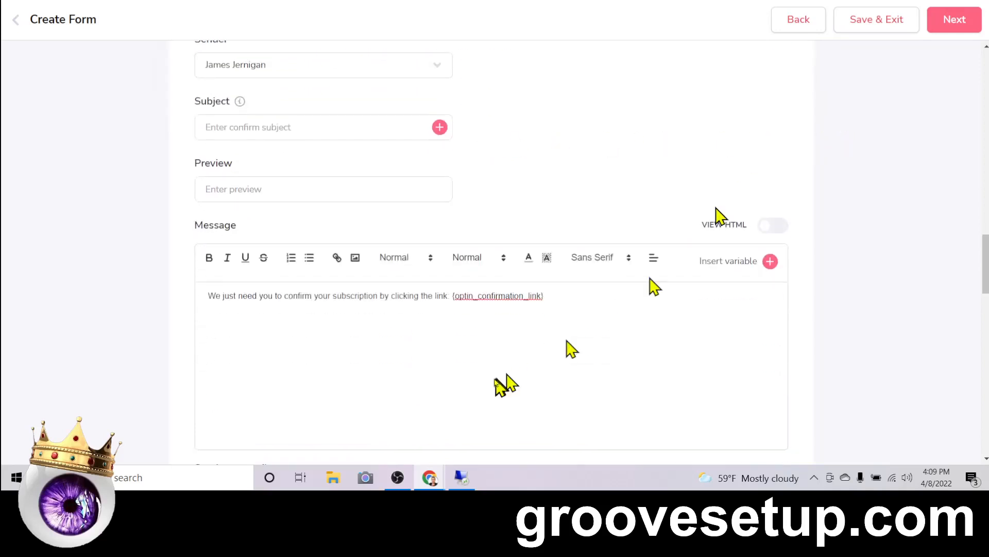
pyautogui.moveTo(203, 295); pyautogui.dragTo(555, 293)
pyautogui.click(558, 293)
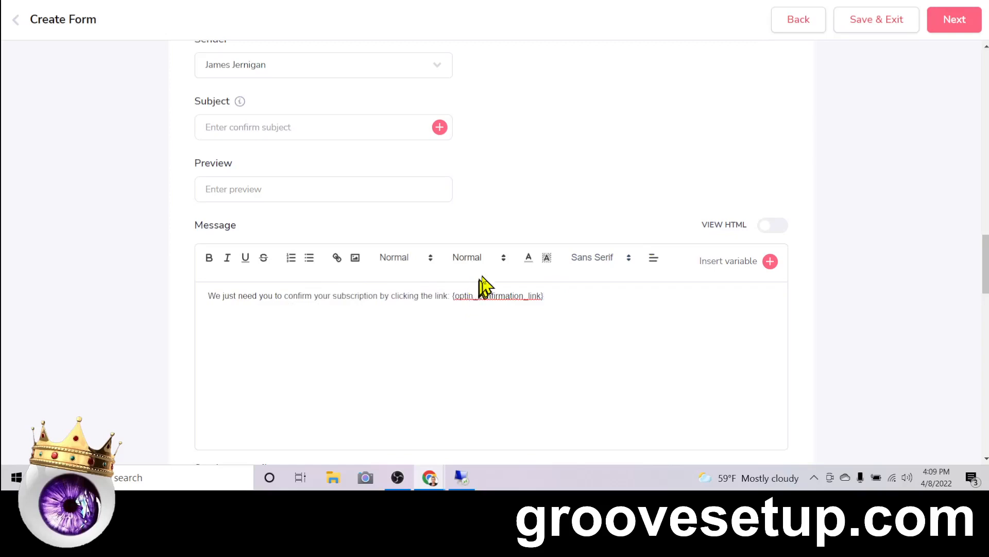
pyautogui.scroll(-5, 614, 256)
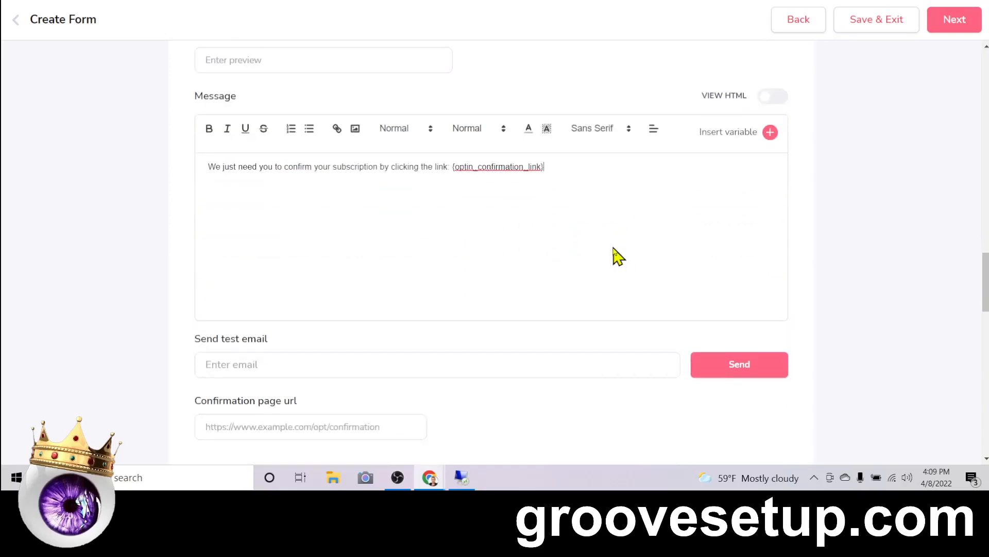
pyautogui.scroll(10, 608, 248)
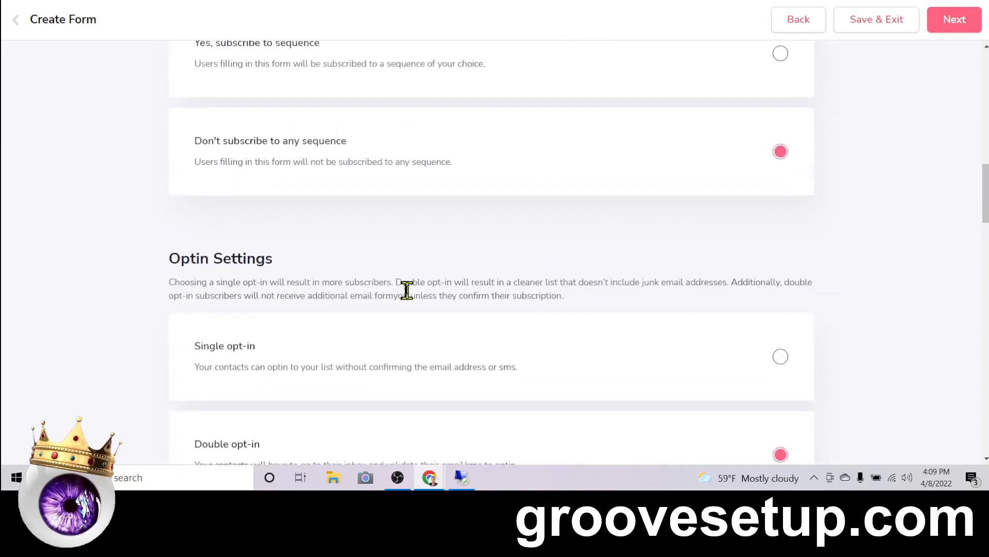
pyautogui.click(781, 232)
# Examine the form's success page redirect URL and its welcome email and SMS options
pyautogui.scroll(-3, 835, 178)
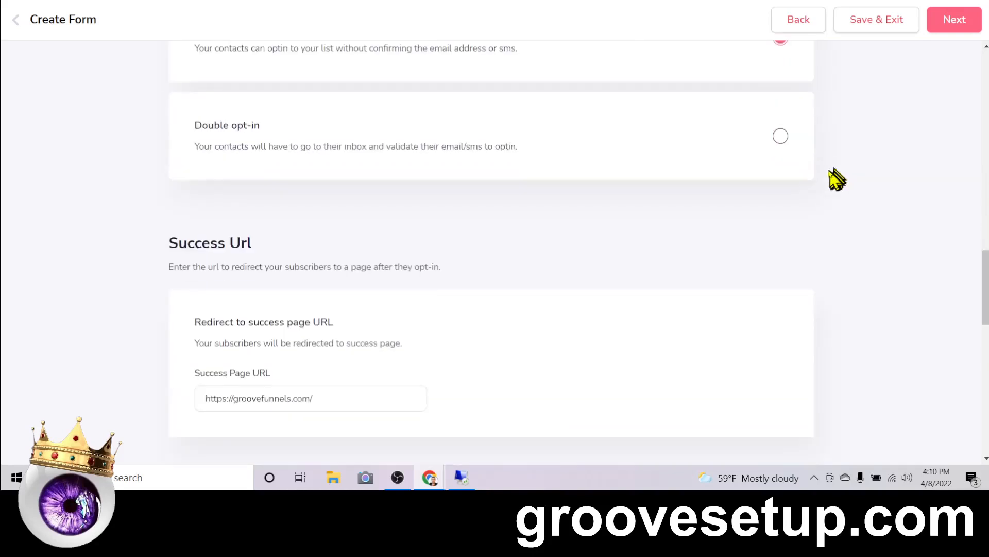
pyautogui.scroll(-1, 825, 178)
pyautogui.scroll(-2, 441, 190)
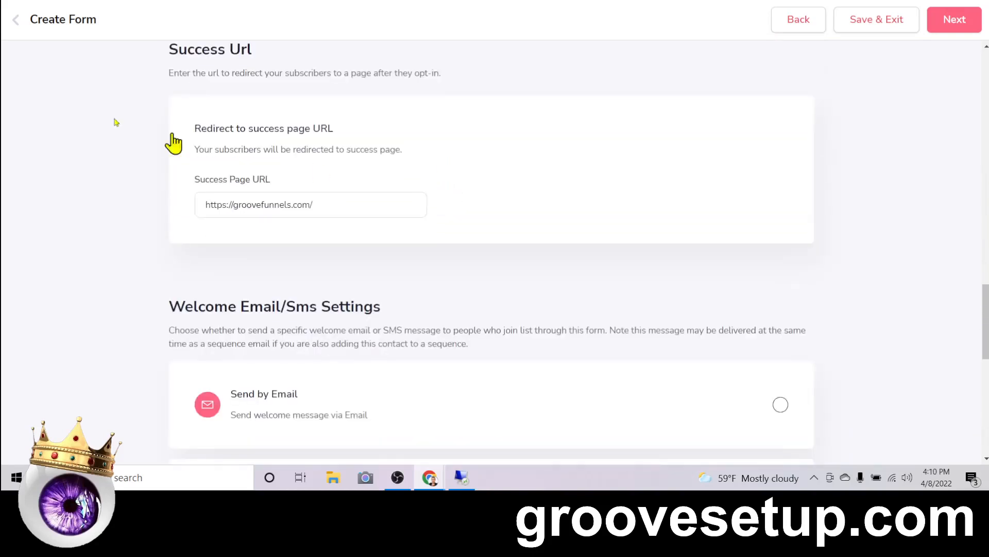
pyautogui.tripleClick(277, 205)
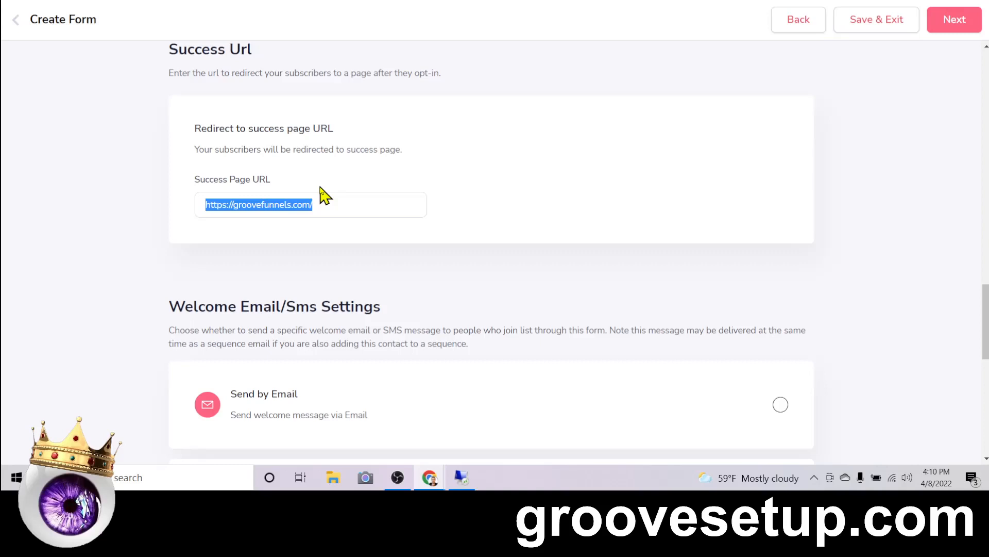
pyautogui.click(270, 208)
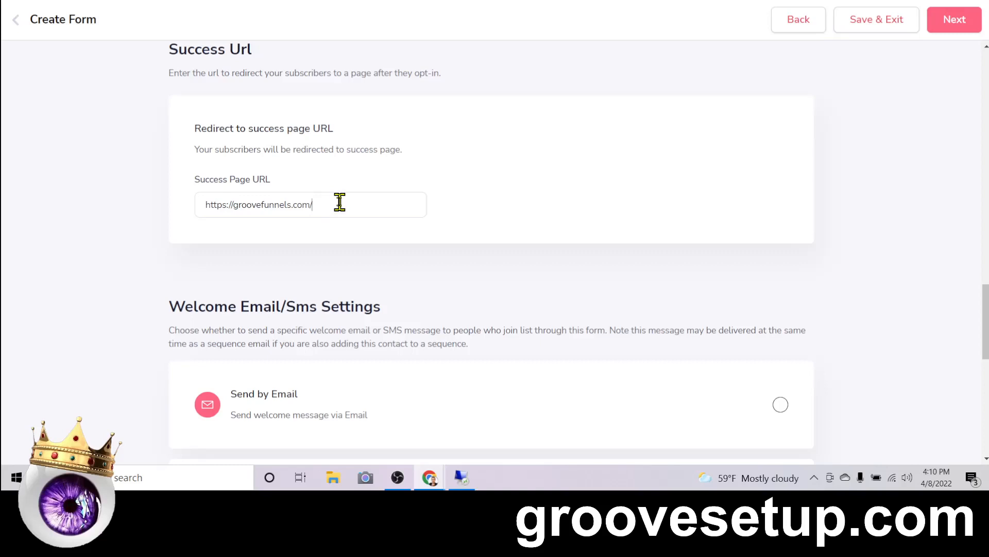
pyautogui.tripleClick(320, 209)
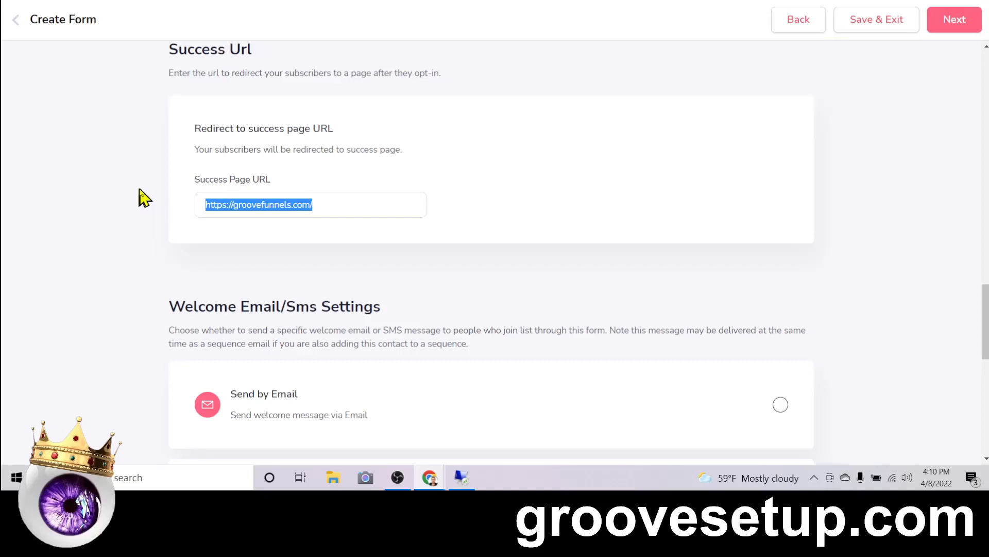
pyautogui.click(225, 208)
pyautogui.moveTo(199, 206); pyautogui.dragTo(320, 206)
pyautogui.click(320, 206)
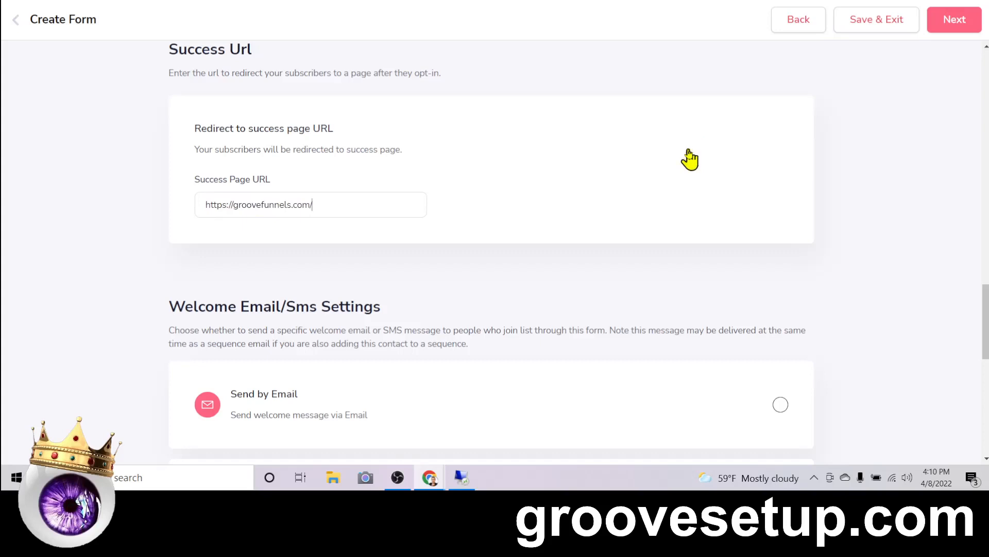
pyautogui.tripleClick(299, 206)
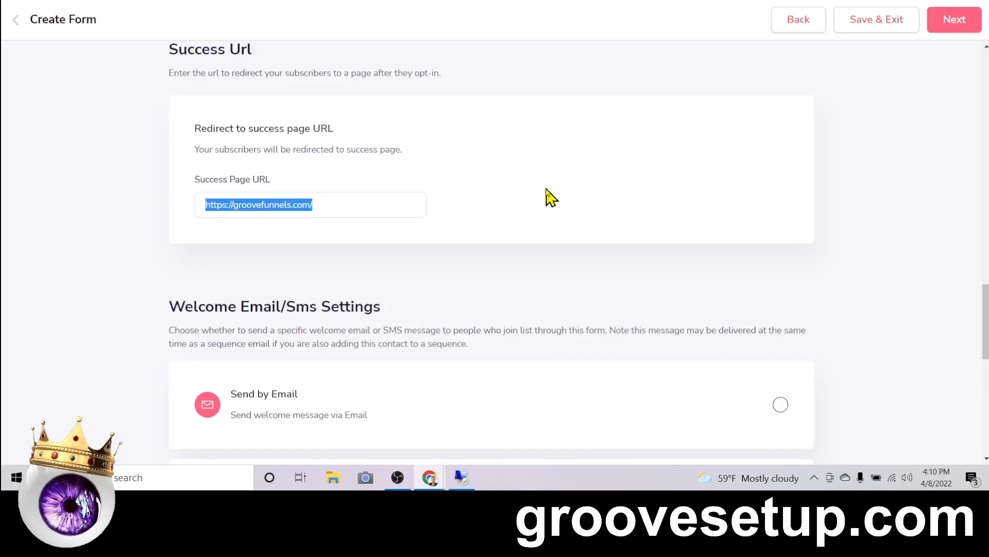
pyautogui.scroll(-3, 592, 196)
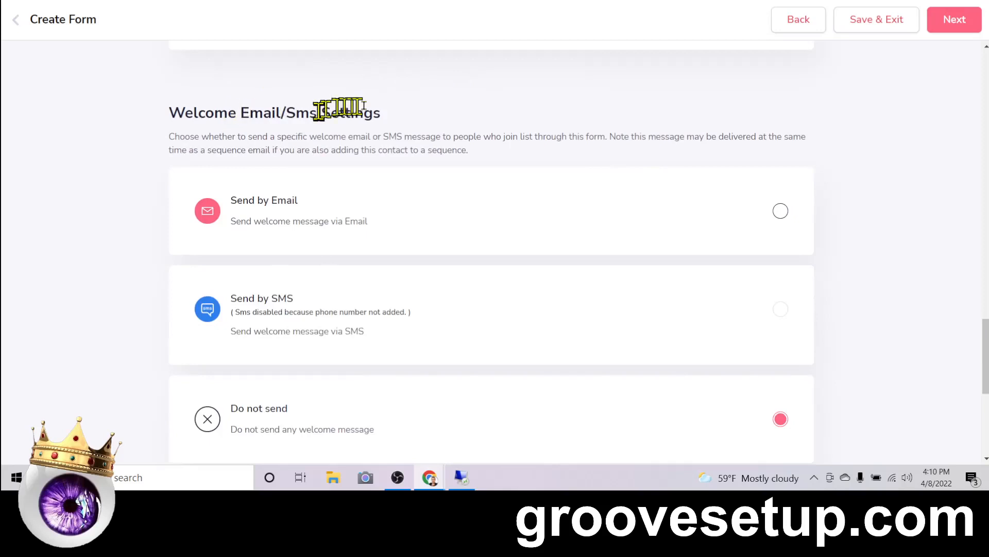
pyautogui.scroll(-1, 461, 139)
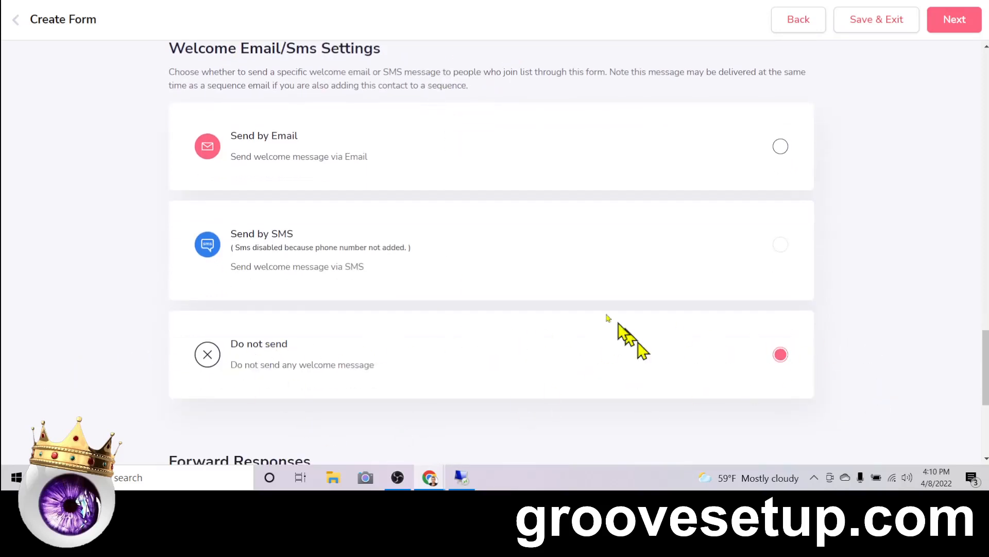
# Try sending the welcome message by email, look through its sender, subject, message and test email settings, and return to Do not send
pyautogui.click(779, 146)
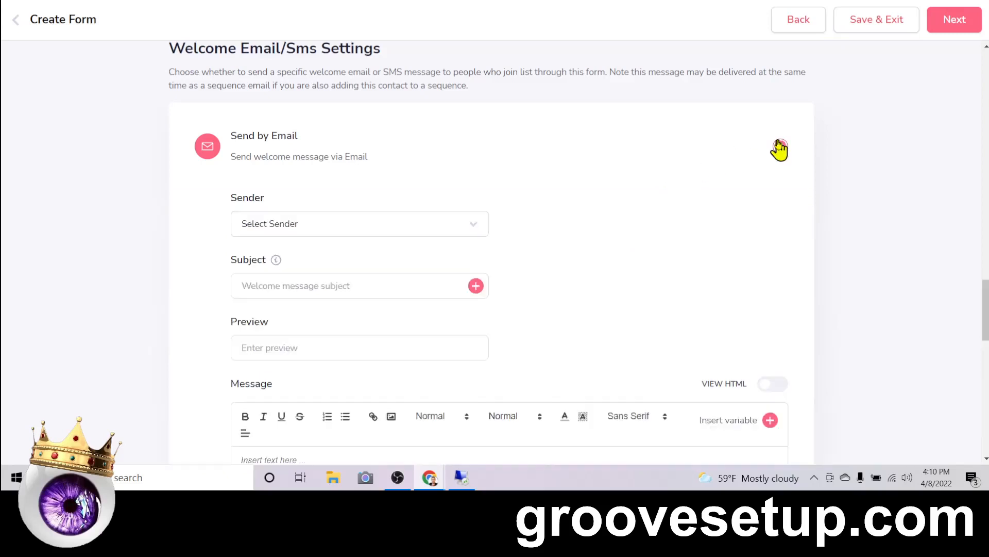
pyautogui.scroll(-4, 381, 158)
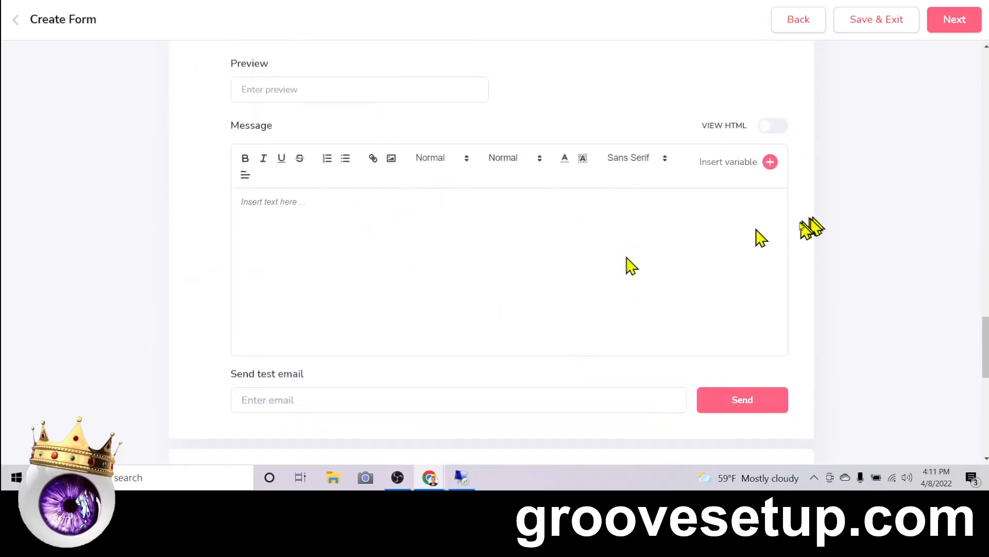
pyautogui.scroll(3, 804, 230)
pyautogui.scroll(1, 804, 230)
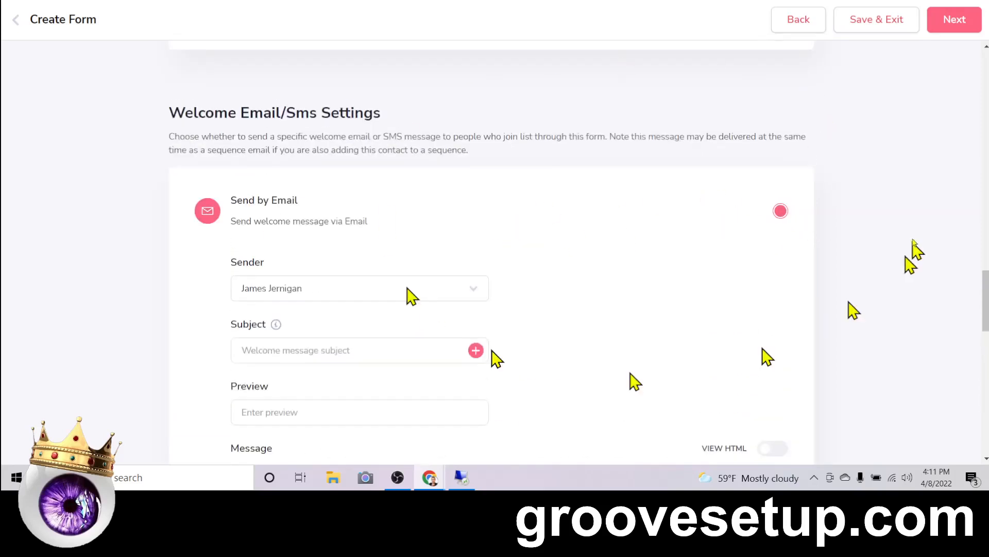
pyautogui.scroll(-1, 797, 214)
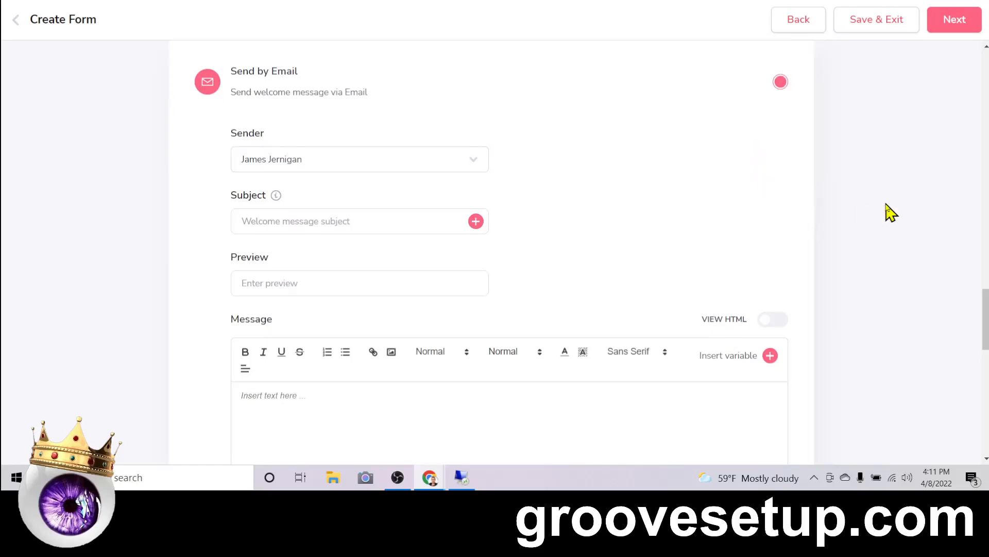
pyautogui.scroll(3, 897, 186)
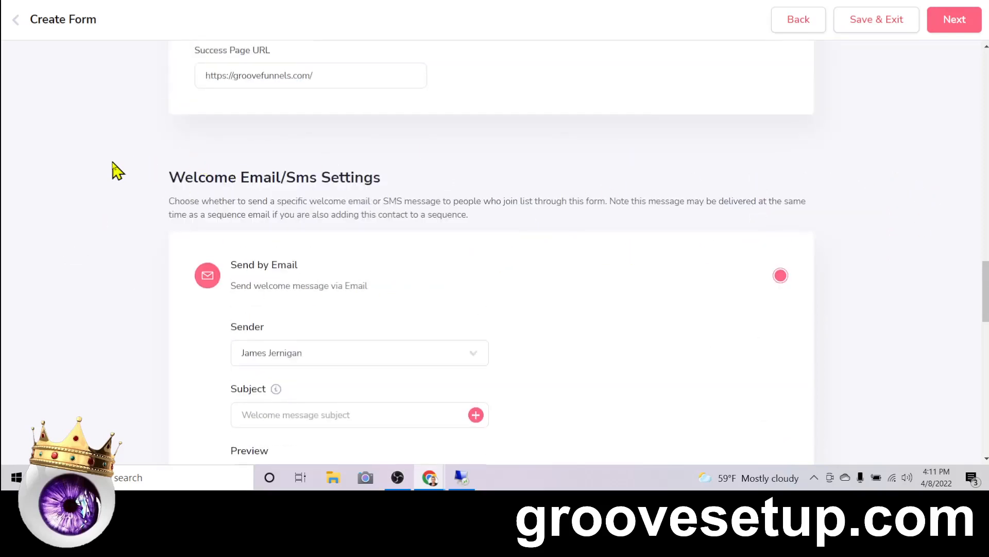
pyautogui.scroll(-3, 360, 154)
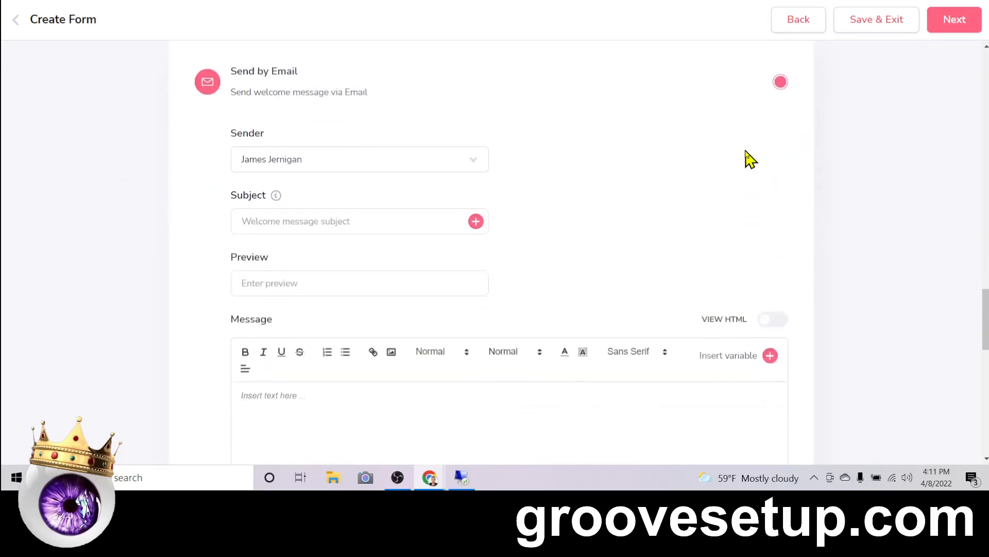
pyautogui.scroll(-5, 736, 152)
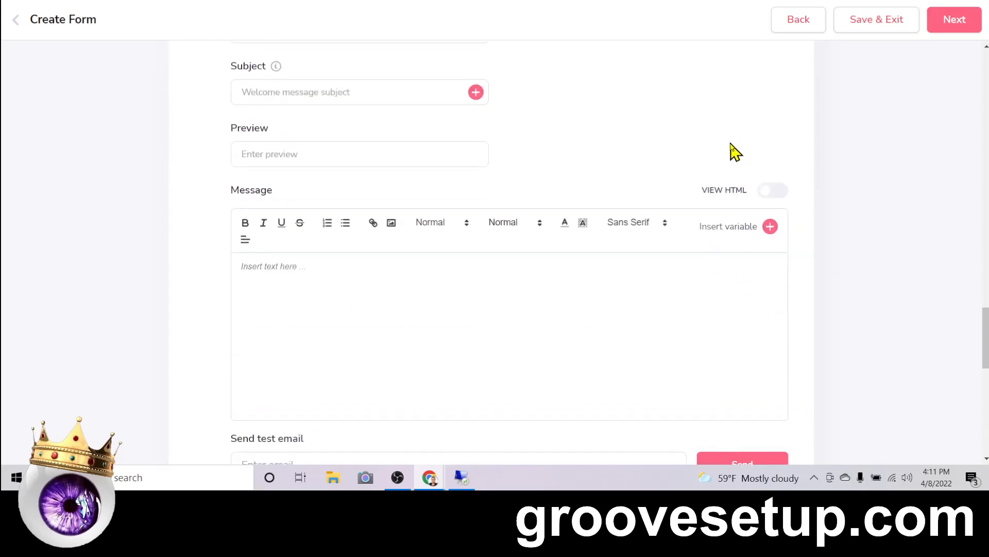
pyautogui.scroll(4, 721, 165)
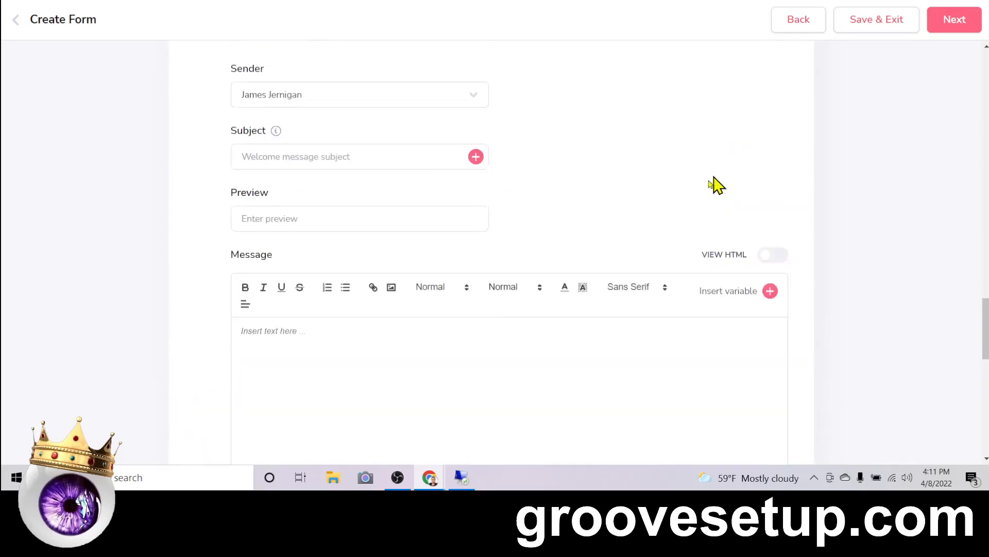
pyautogui.scroll(-3, 711, 185)
pyautogui.click(488, 334)
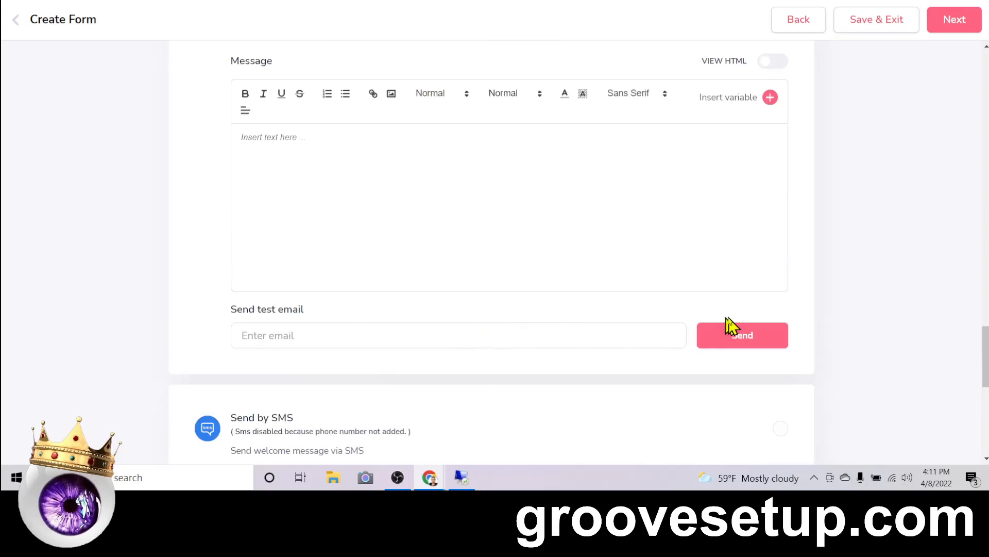
pyautogui.scroll(5, 552, 268)
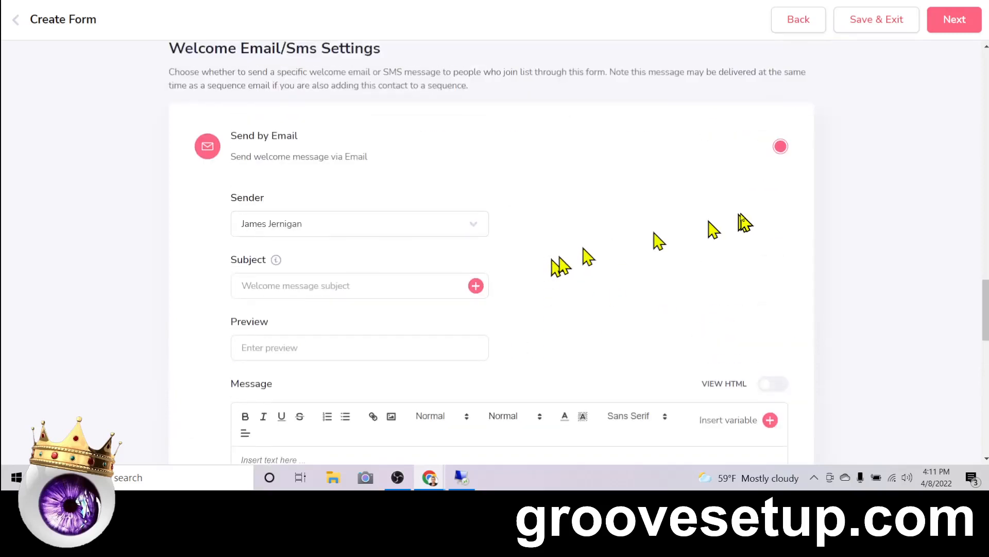
pyautogui.scroll(-1, 793, 194)
pyautogui.scroll(-9, 793, 194)
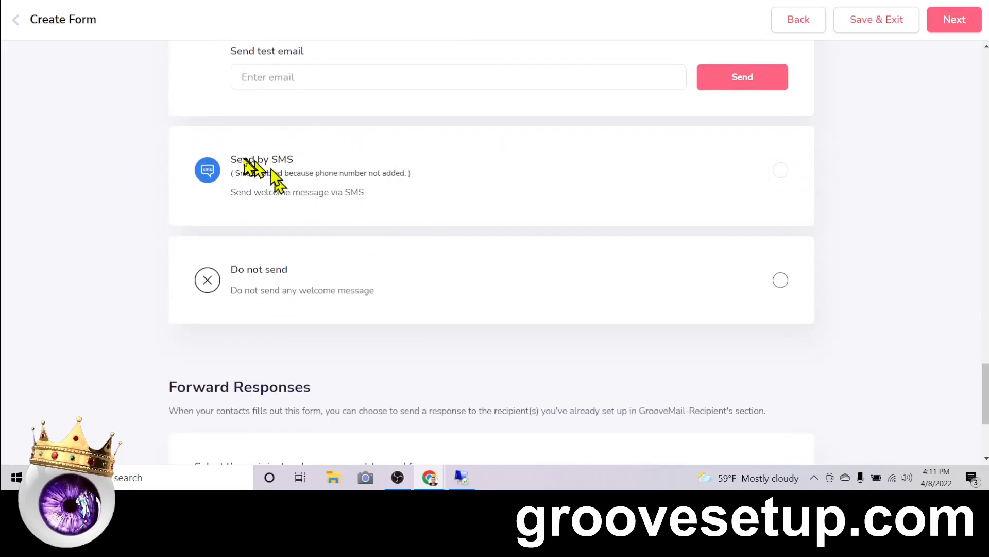
pyautogui.click(780, 282)
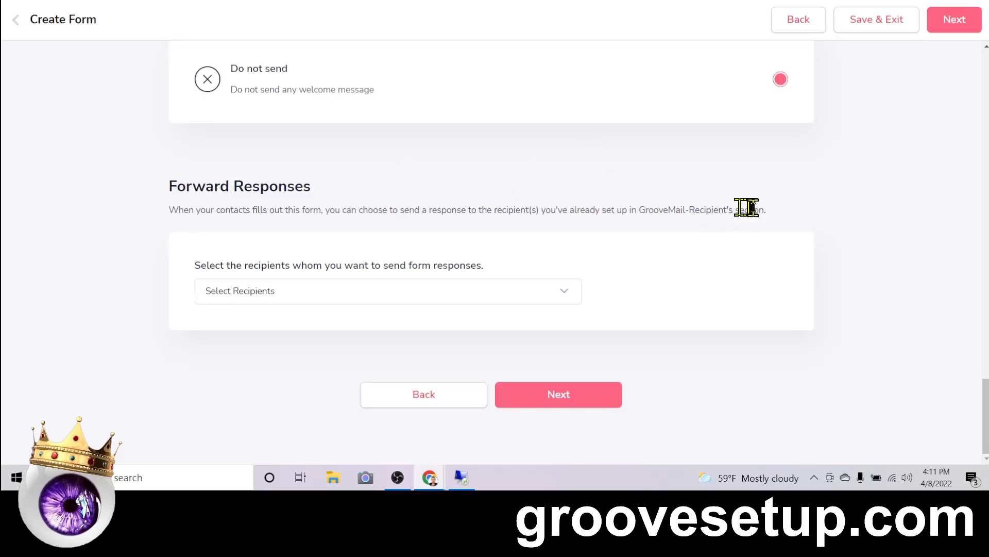
# View the recipient choices for forwarding form responses, leave them unselected, and try to continue past the form setup
pyautogui.click(482, 291)
pyautogui.click(626, 261)
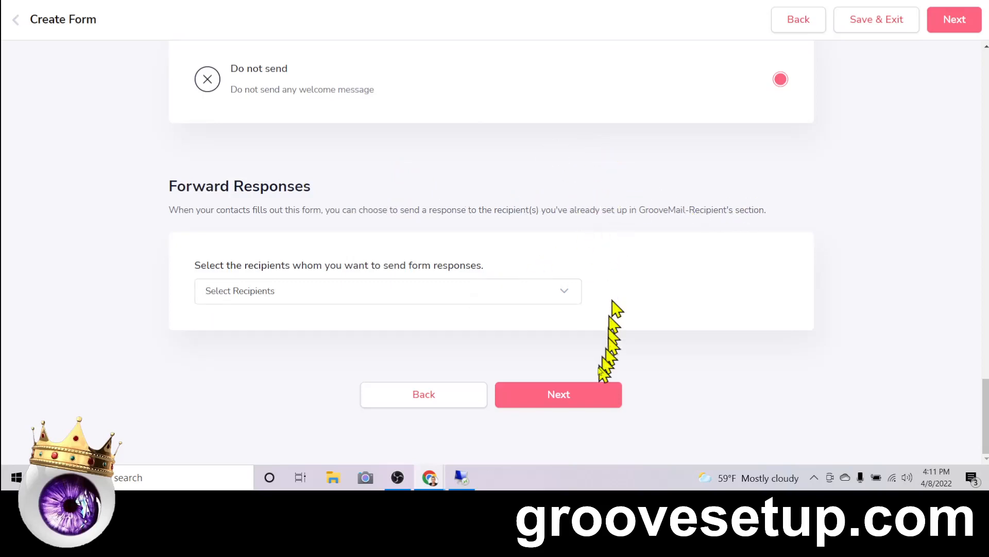
pyautogui.click(596, 399)
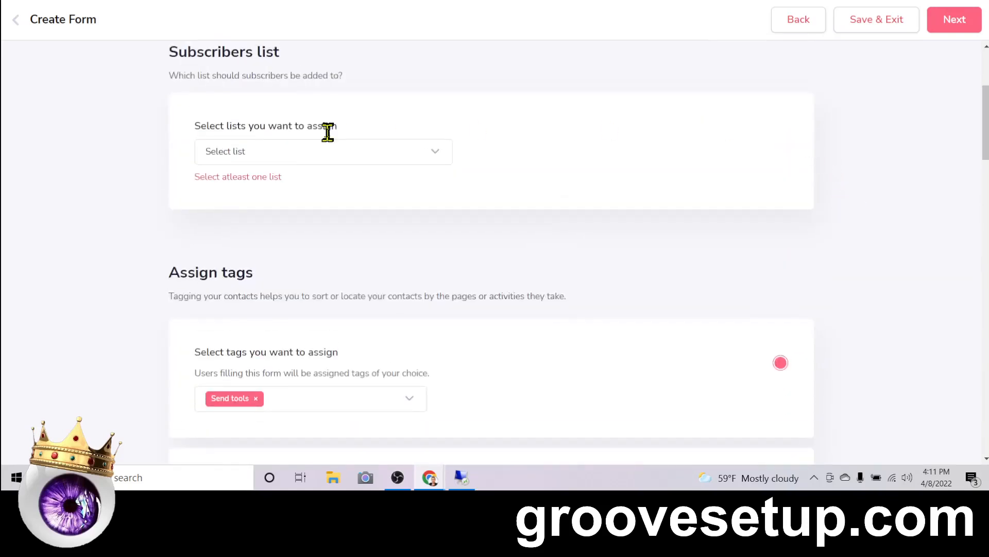
# Assign the form's subscribers to the Groove Setup list
pyautogui.click(318, 155)
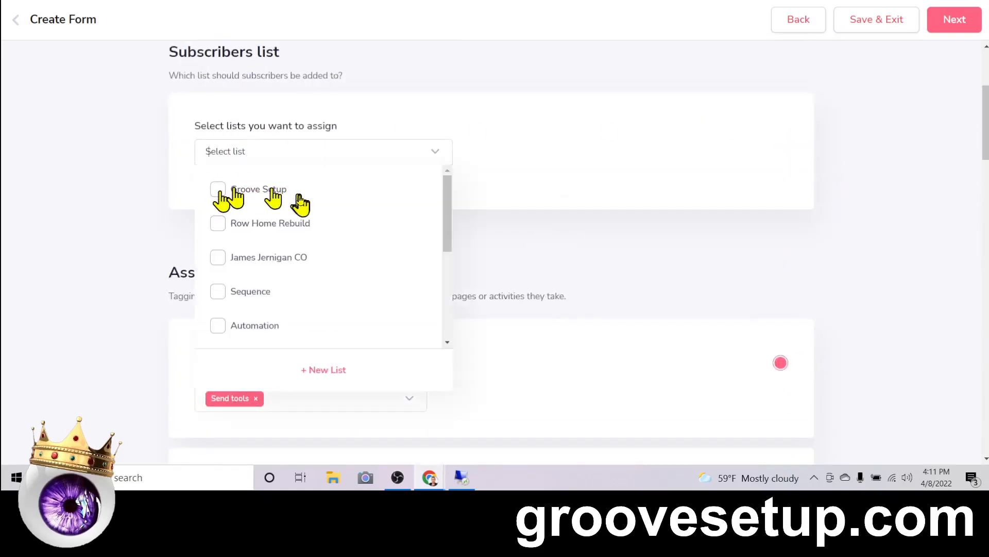
pyautogui.scroll(-5, 294, 205)
pyautogui.scroll(5, 228, 320)
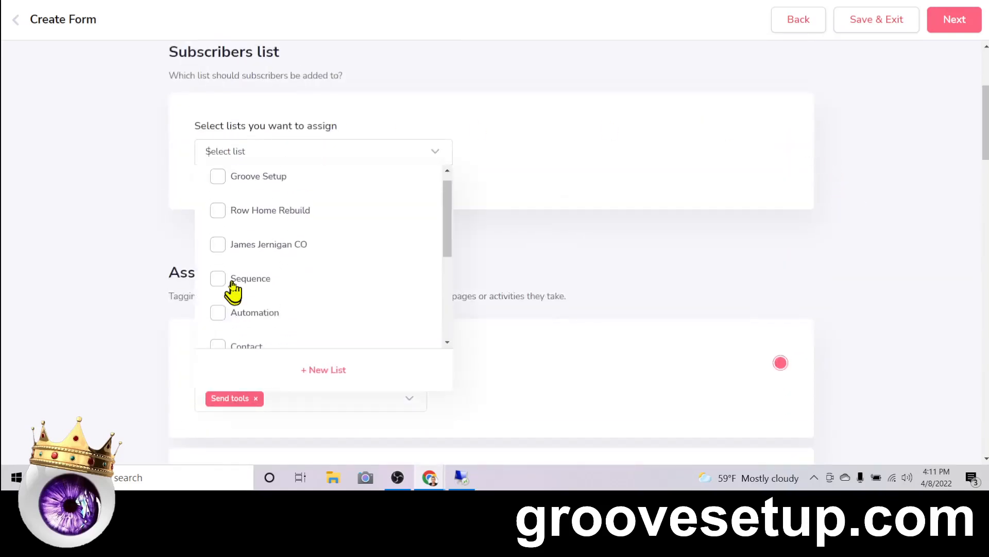
pyautogui.click(221, 189)
pyautogui.click(531, 142)
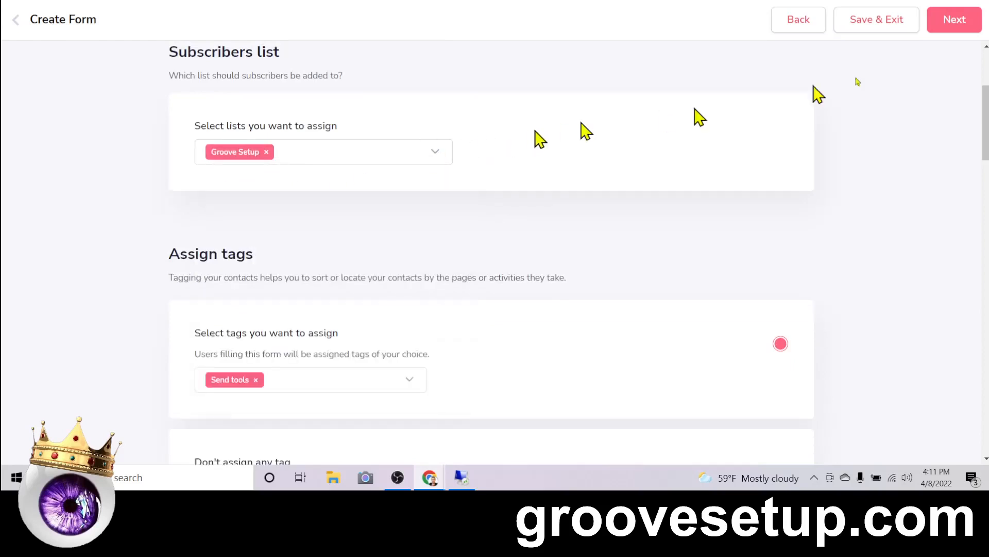
# Advance the form to its Embed stage and copy the embed code
pyautogui.click(960, 27)
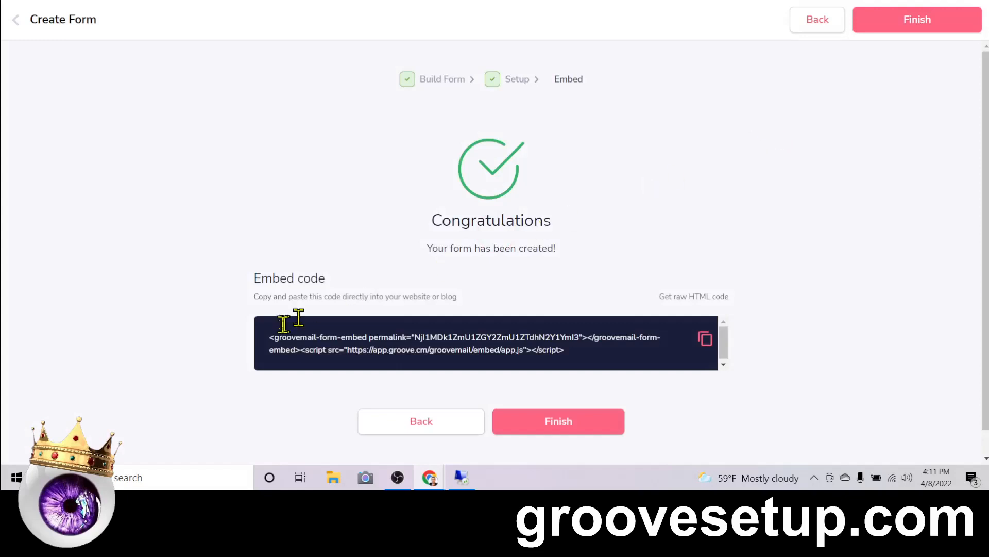
pyautogui.moveTo(269, 336); pyautogui.dragTo(619, 358)
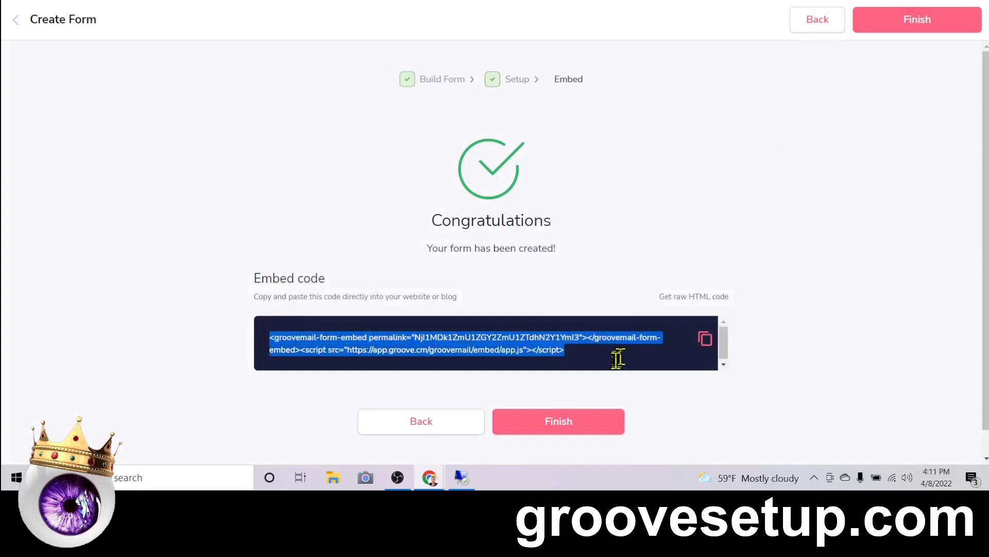
pyautogui.click(705, 338)
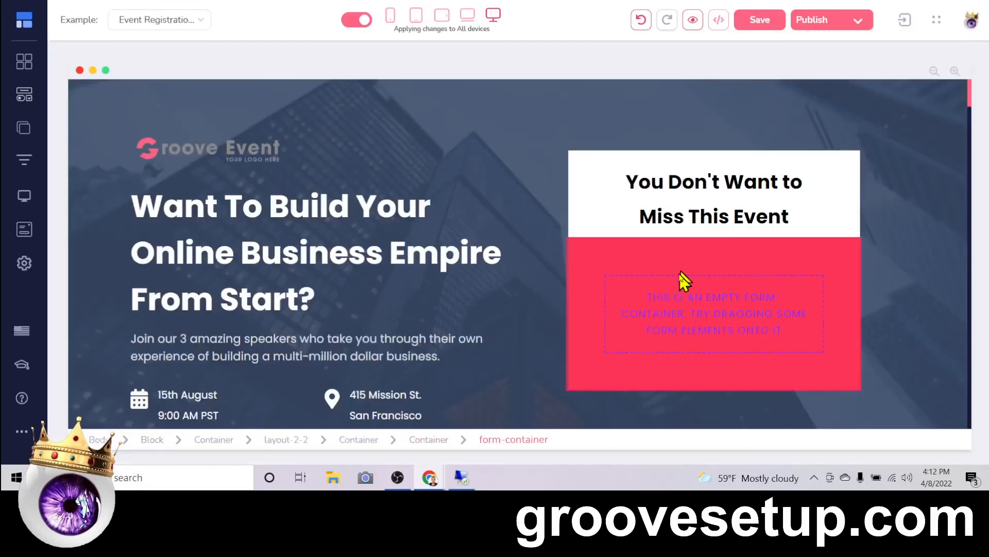
# Switch to the GroovePages editor and delete the empty form container below the "You Don't Want to Miss This Event" heading
pyautogui.click(678, 286)
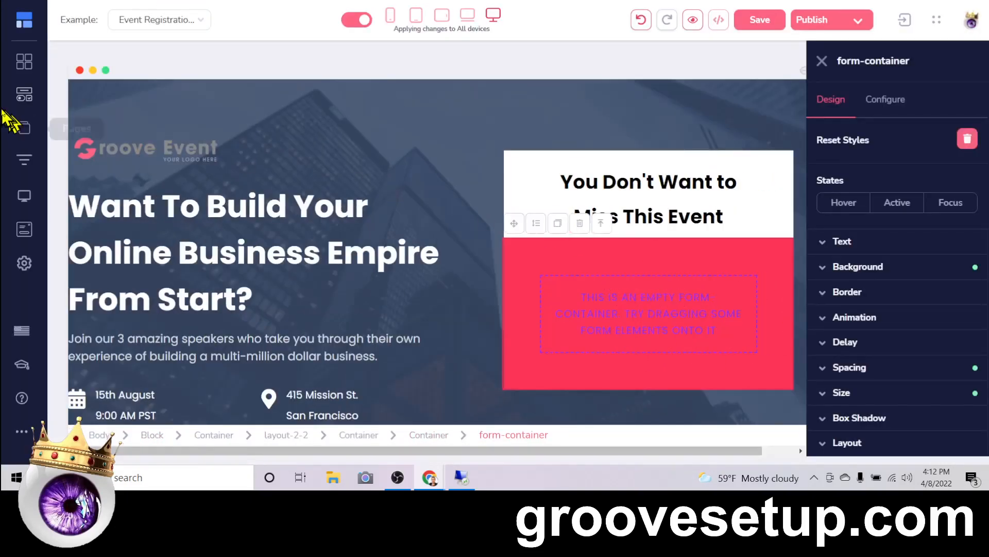
pyautogui.click(595, 223)
pyautogui.click(531, 252)
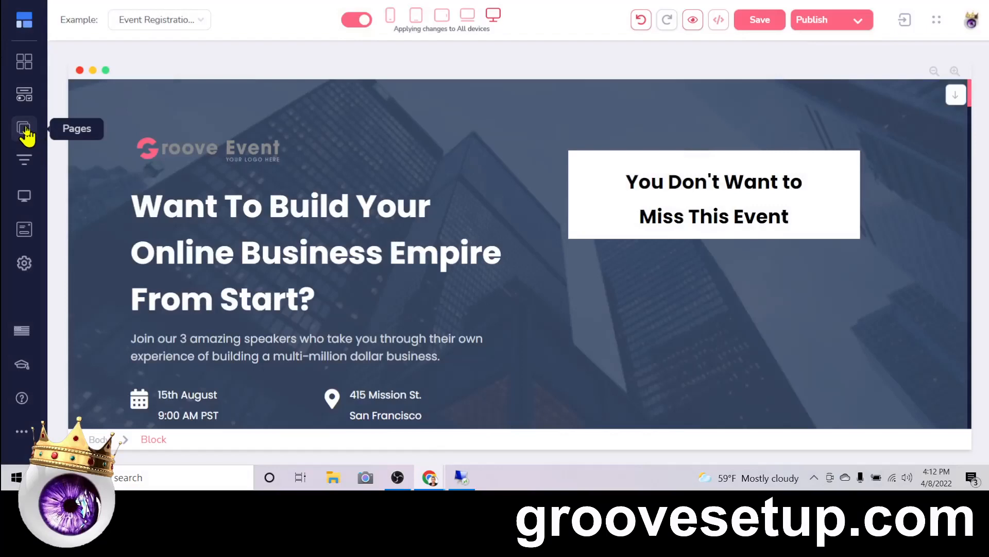
# Add a Code Embed element directly below the "You Don't Want to Miss This Event" heading in the white box
pyautogui.click(23, 100)
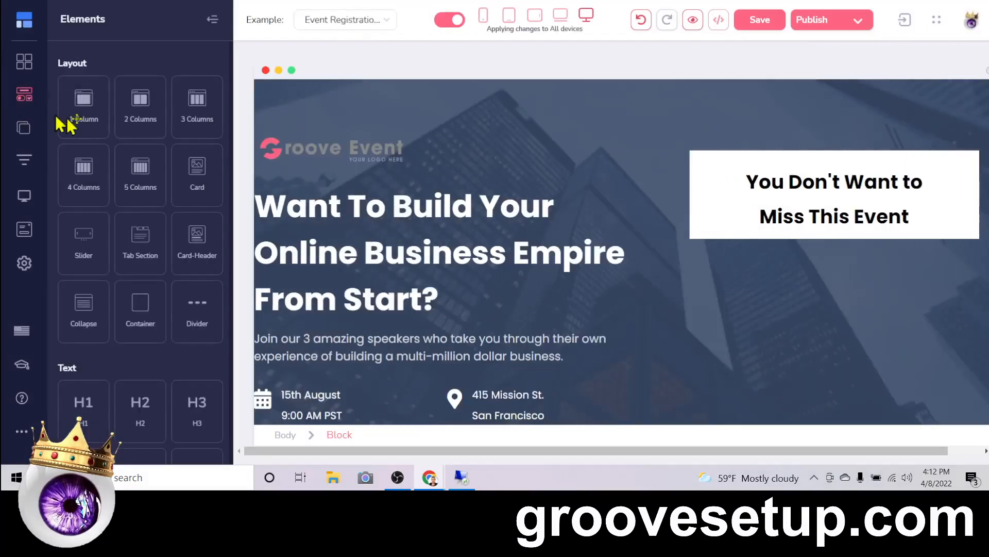
pyautogui.scroll(-10, 101, 123)
pyautogui.scroll(-12, 102, 124)
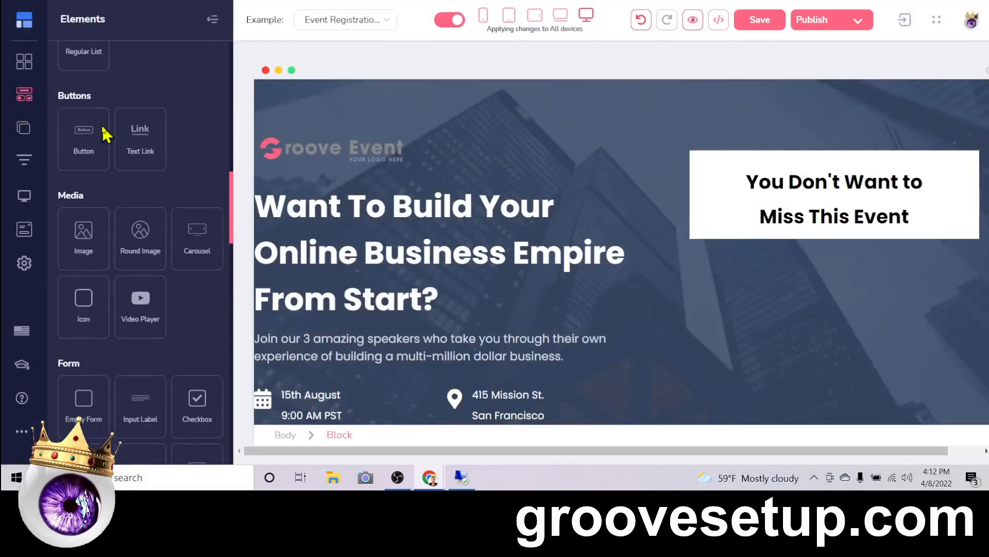
pyautogui.scroll(-12, 105, 135)
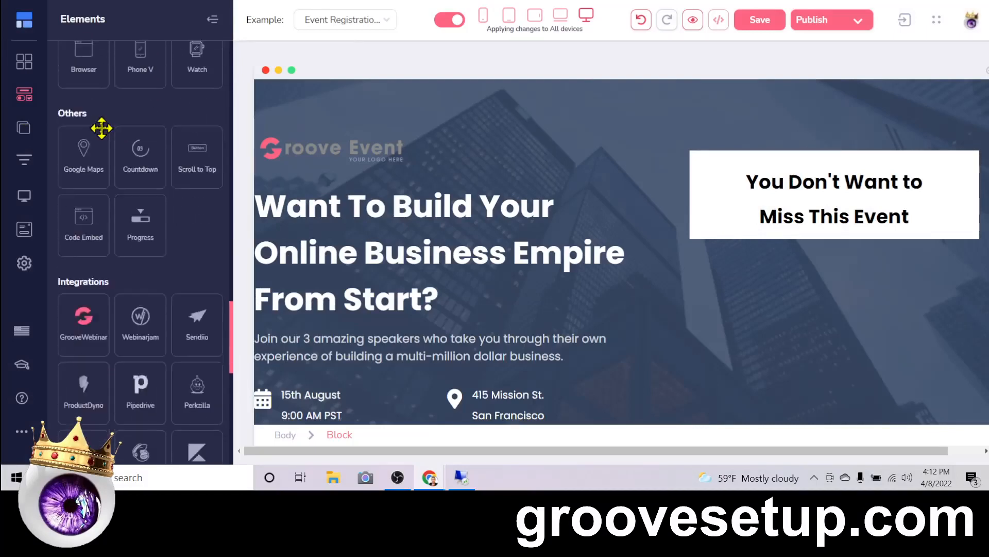
pyautogui.scroll(10, 105, 133)
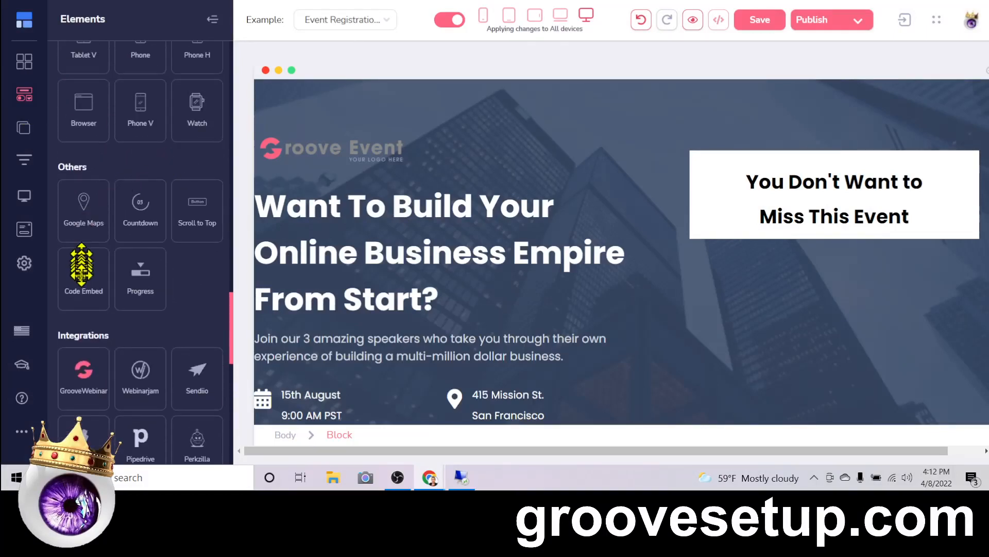
pyautogui.moveTo(80, 278); pyautogui.dragTo(787, 246)
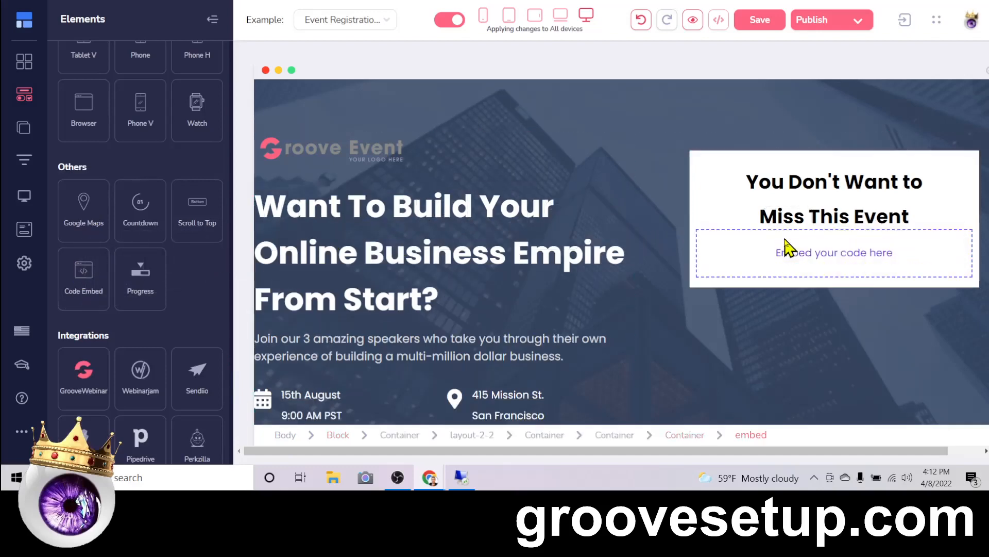
# Recopy the form's embed code from GrooveMail, paste it into the Code Embed element's source code, and save it
pyautogui.click(760, 247)
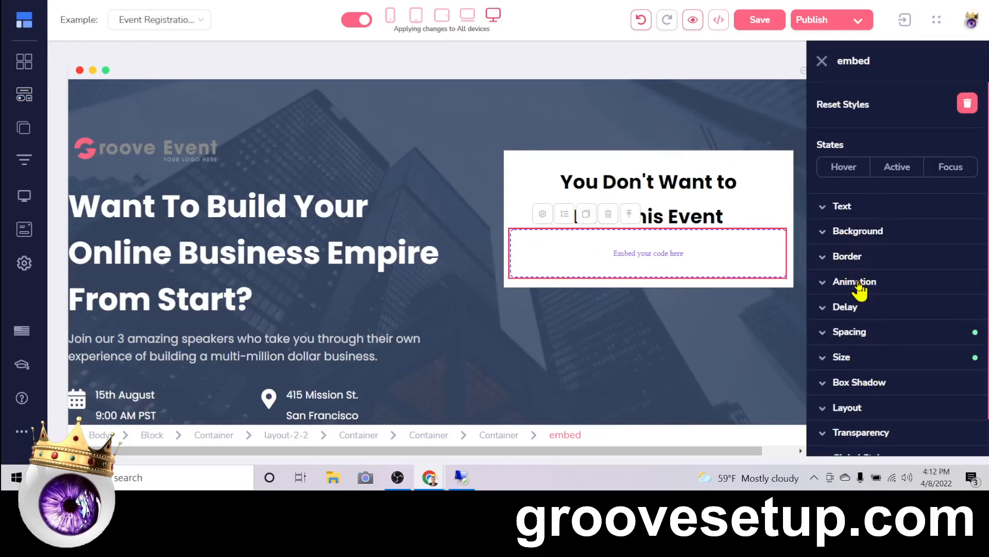
pyautogui.click(542, 214)
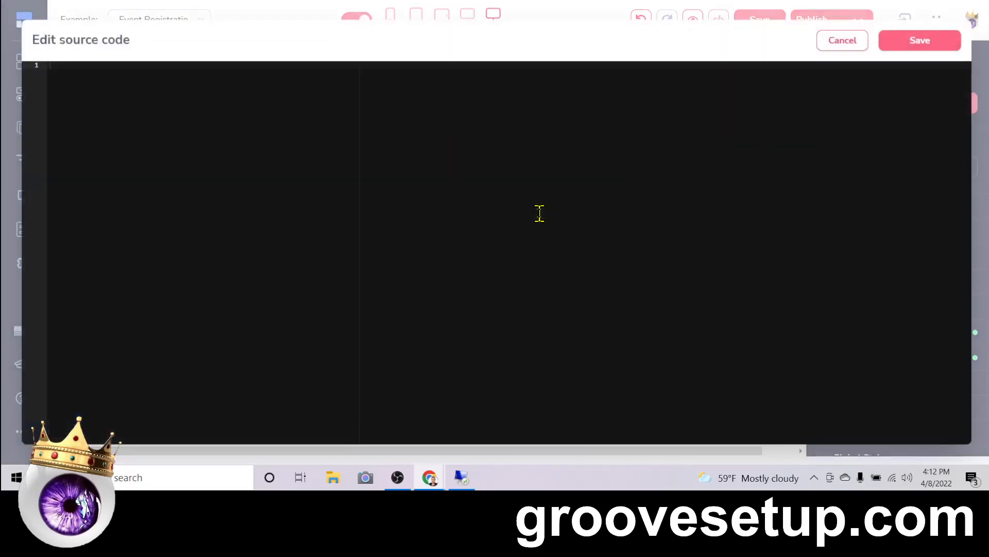
pyautogui.rightClick(128, 102)
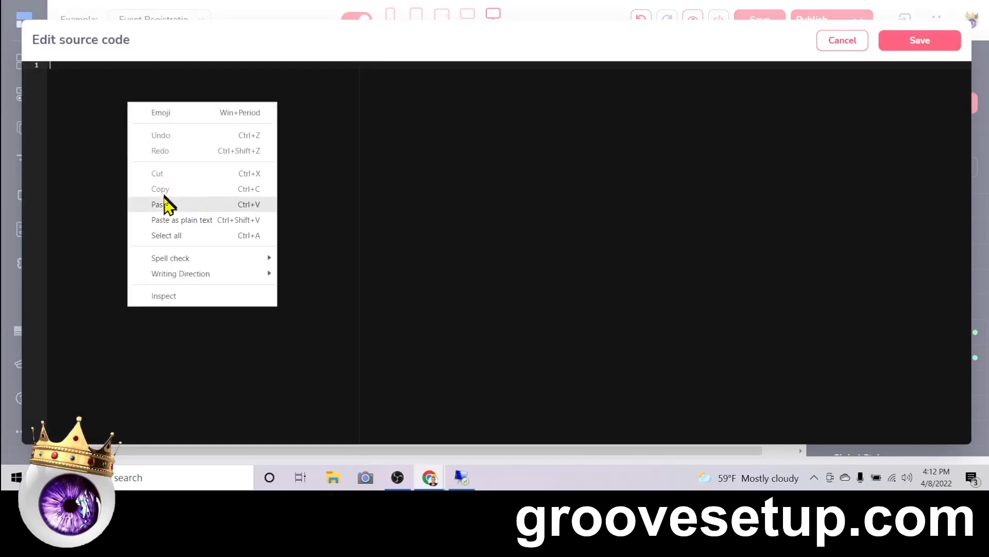
pyautogui.click(357, 137)
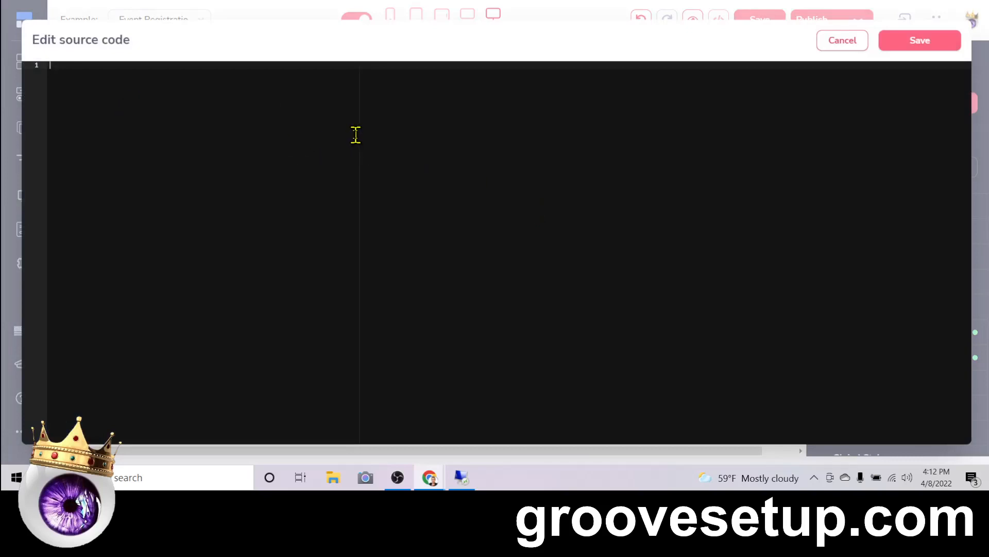
pyautogui.rightClick(96, 99)
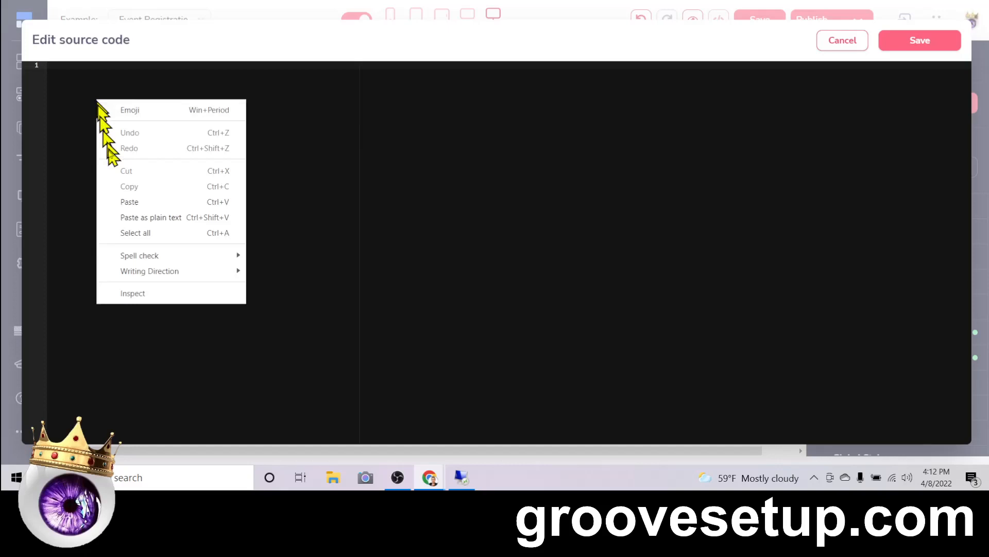
pyautogui.click(130, 202)
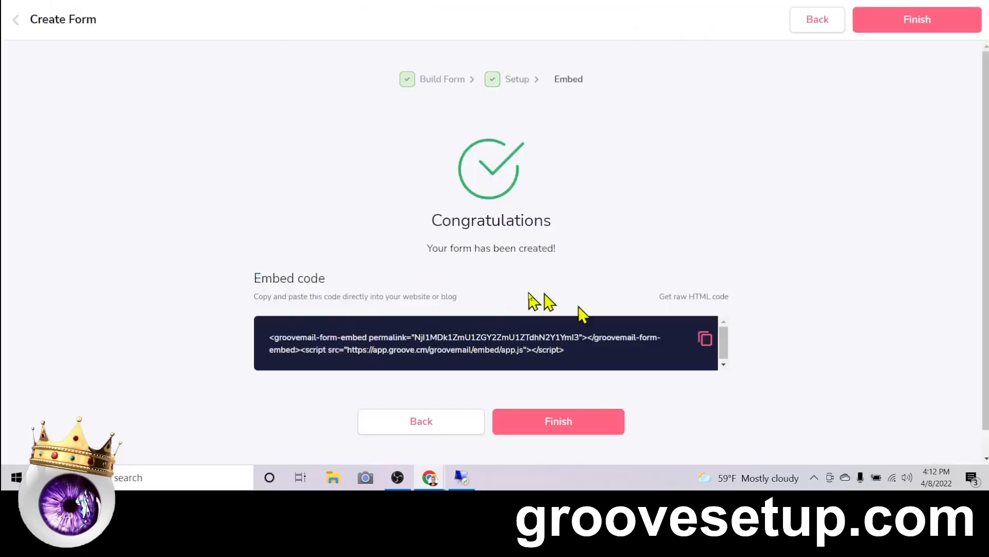
pyautogui.click(706, 343)
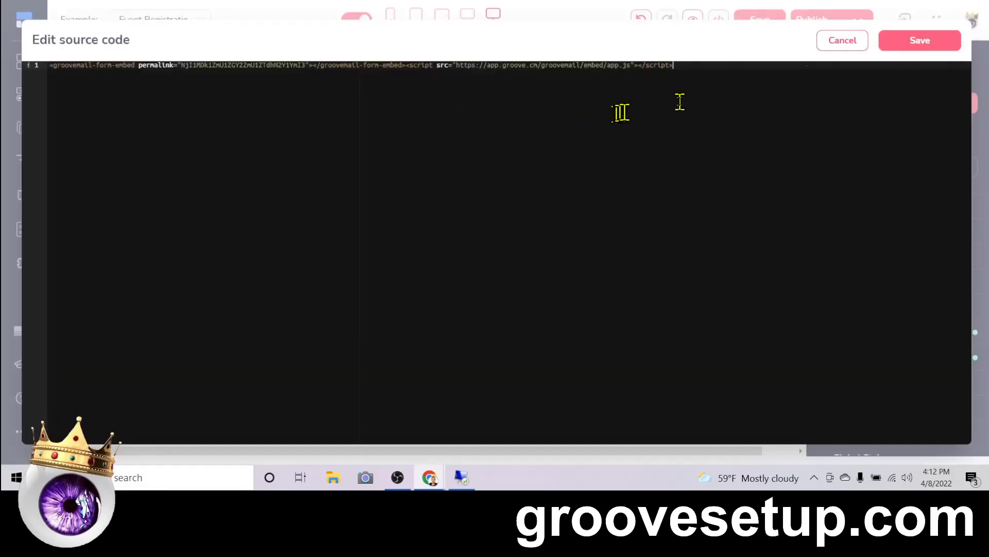
pyautogui.click(952, 47)
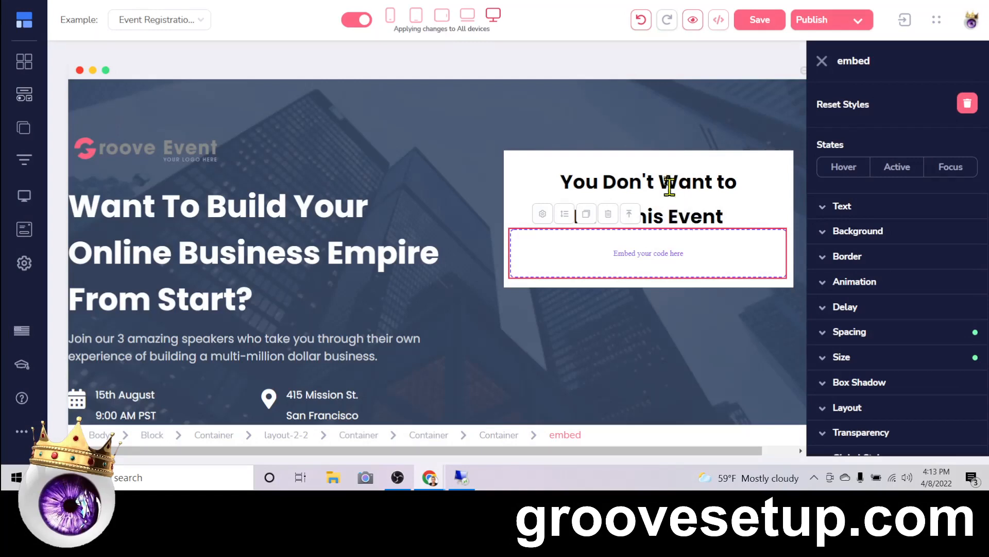
# Save the landing page, reopen the Code Embed element's source code, and save that code again
pyautogui.click(760, 21)
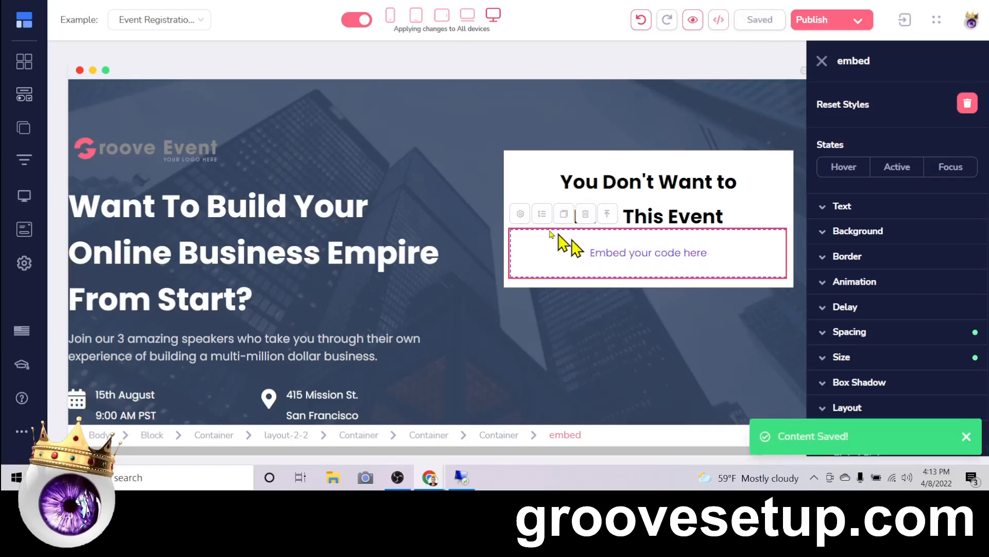
pyautogui.click(520, 213)
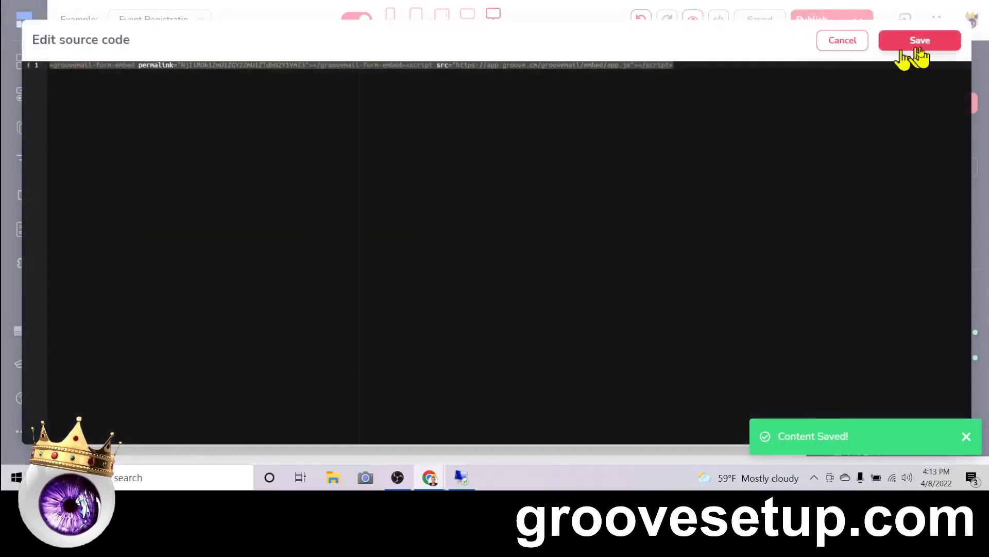
pyautogui.click(775, 84)
pyautogui.click(906, 45)
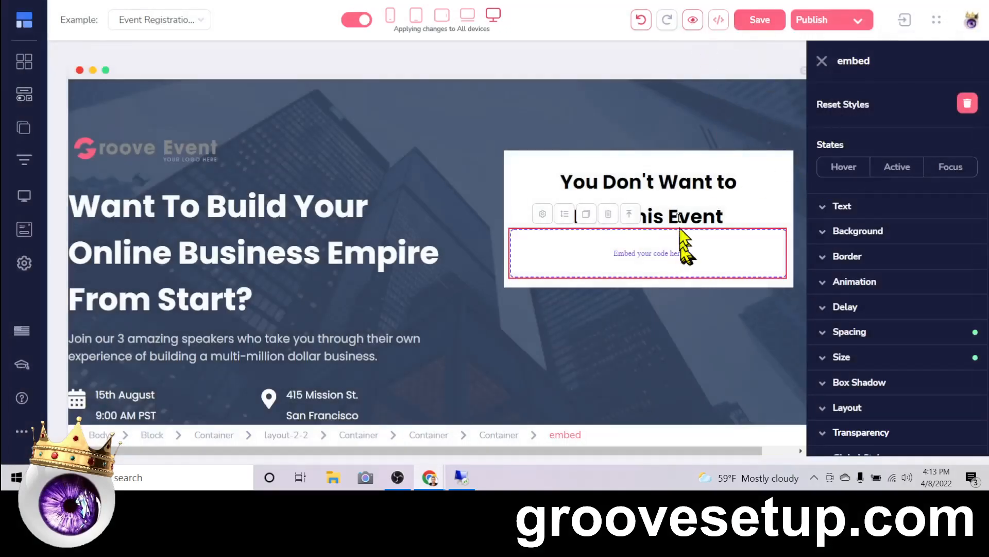
# Preview the landing page and submit the embedded mailing-list form with a test email address, first name and state
pyautogui.click(691, 20)
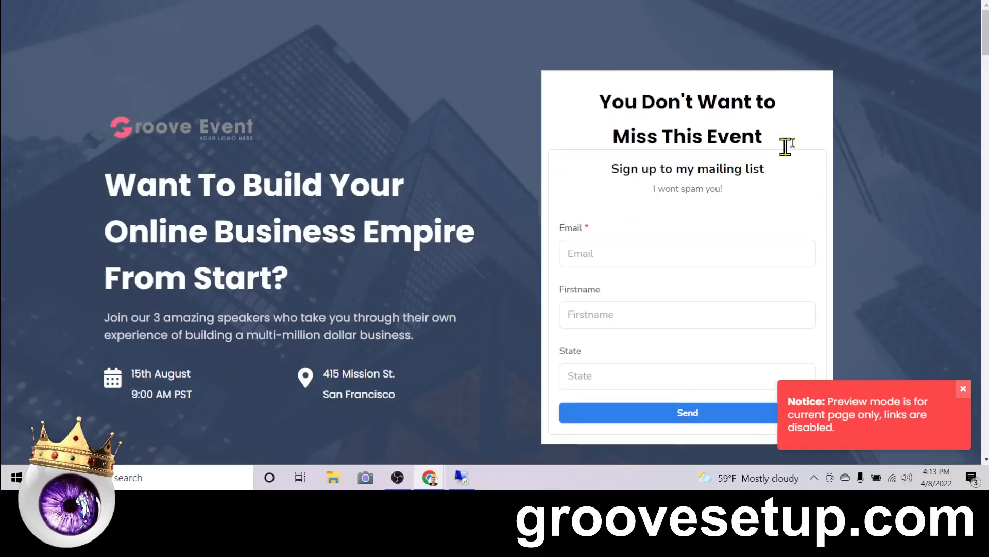
pyautogui.scroll(-2, 706, 292)
pyautogui.click(655, 117)
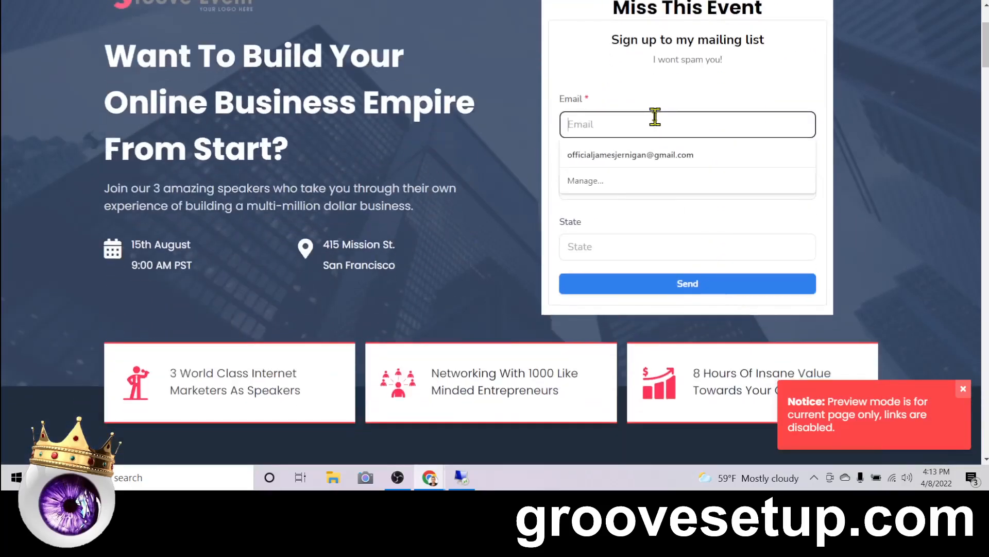
pyautogui.click(655, 155)
pyautogui.click(648, 181)
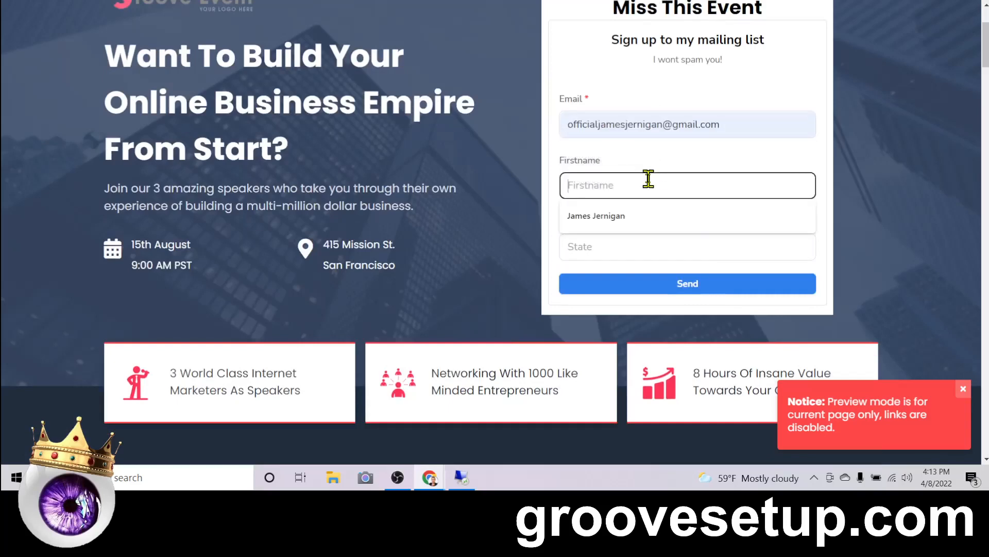
pyautogui.click(621, 229)
pyautogui.click(622, 246)
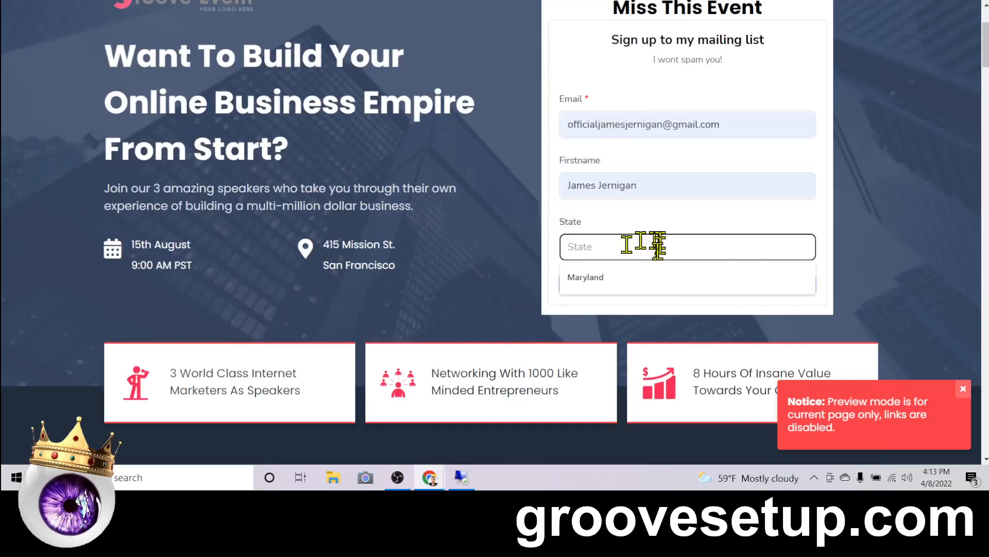
pyautogui.click(629, 283)
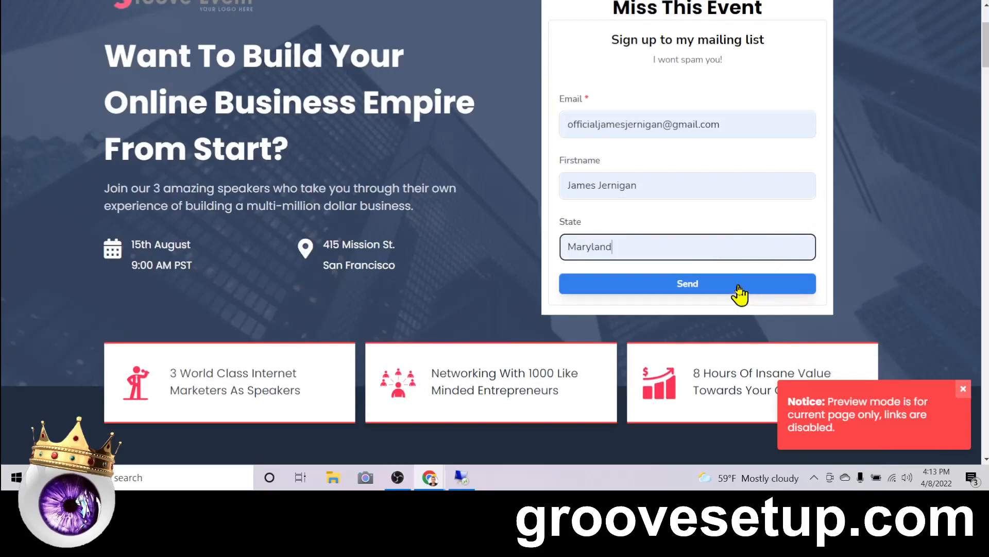
pyautogui.click(740, 294)
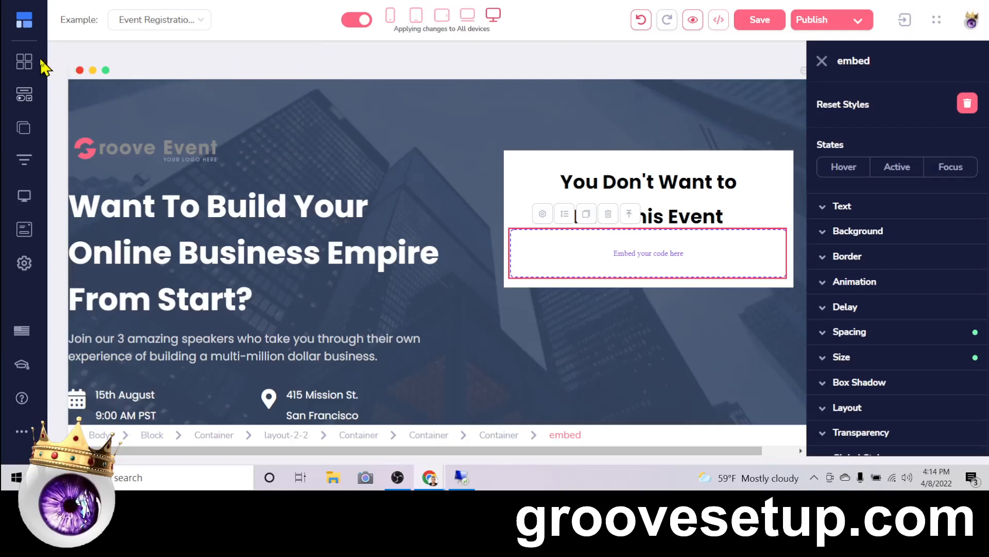
pyautogui.click(29, 29)
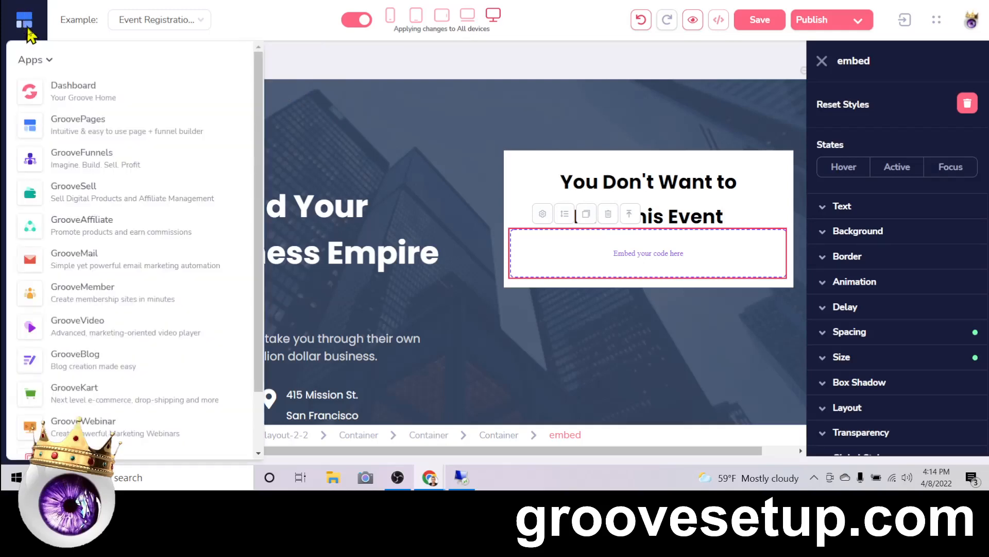
pyautogui.click(66, 98)
pyautogui.click(565, 38)
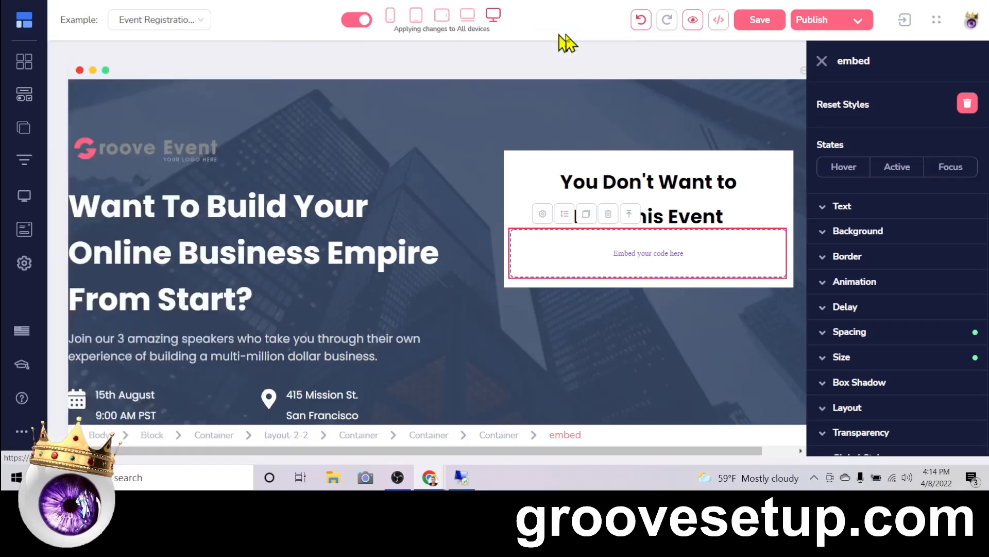